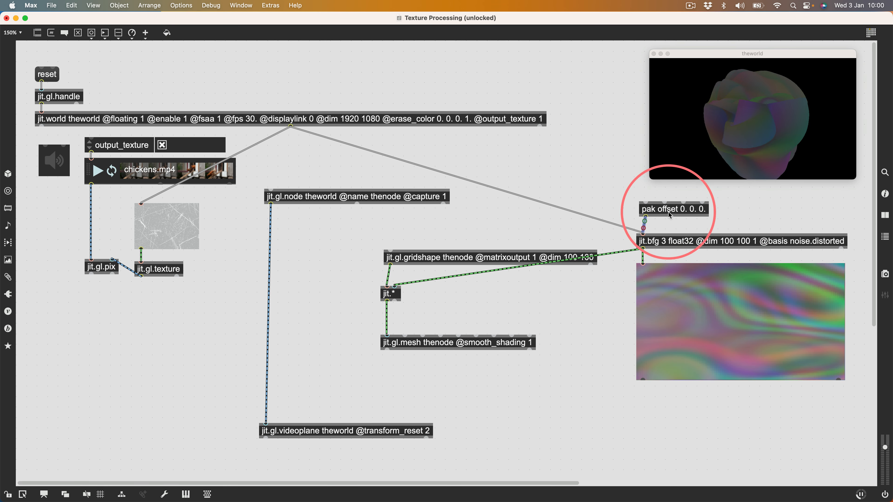
Move the pak offset object down and add a jit.time object above it, wired to its last inlet.
drag(669, 215, 664, 226)
text(njit.time)
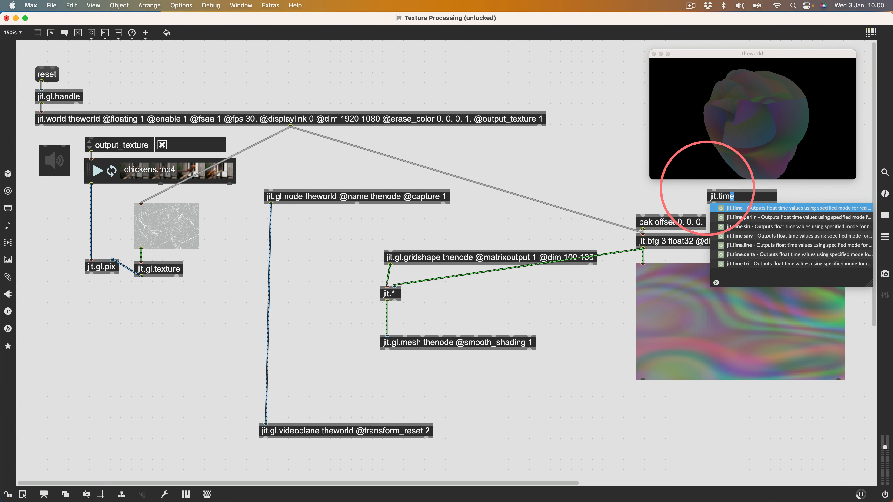
key(Return)
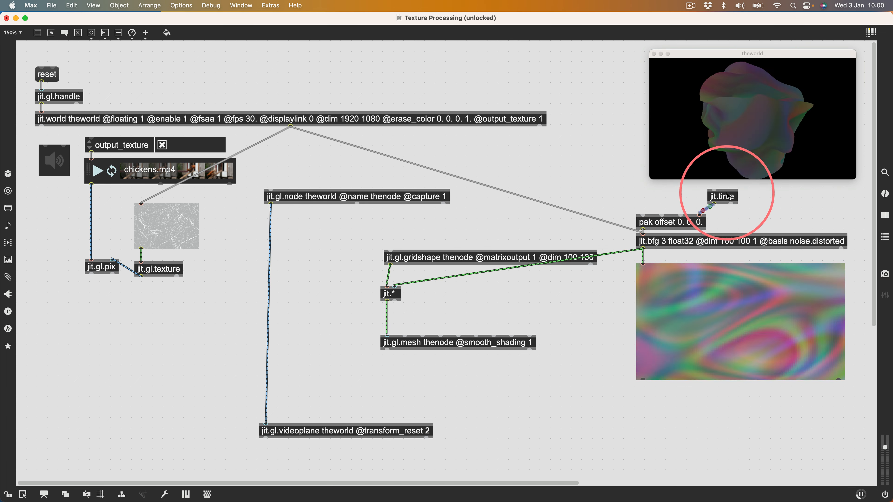
drag(716, 195, 704, 195)
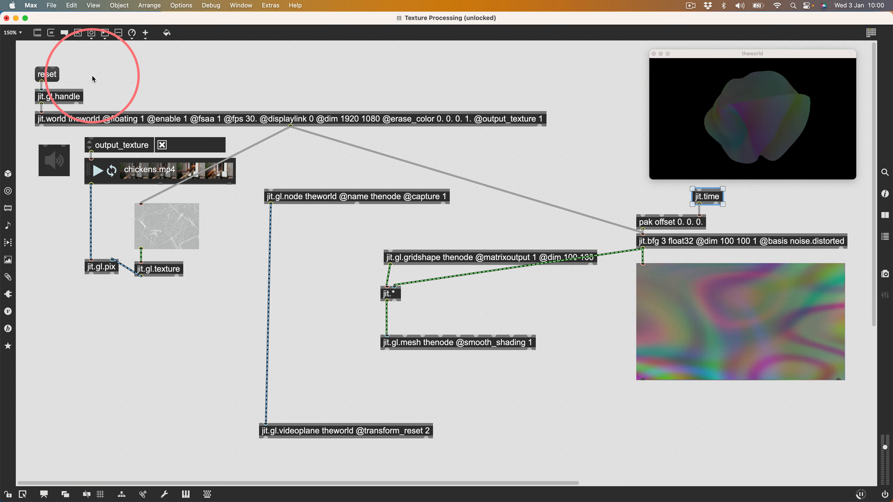
Lock the patch, trigger the reset message for jit.gl.handle, and rotate the shape in the render window.
key(super+e)
click(49, 75)
drag(829, 151, 788, 116)
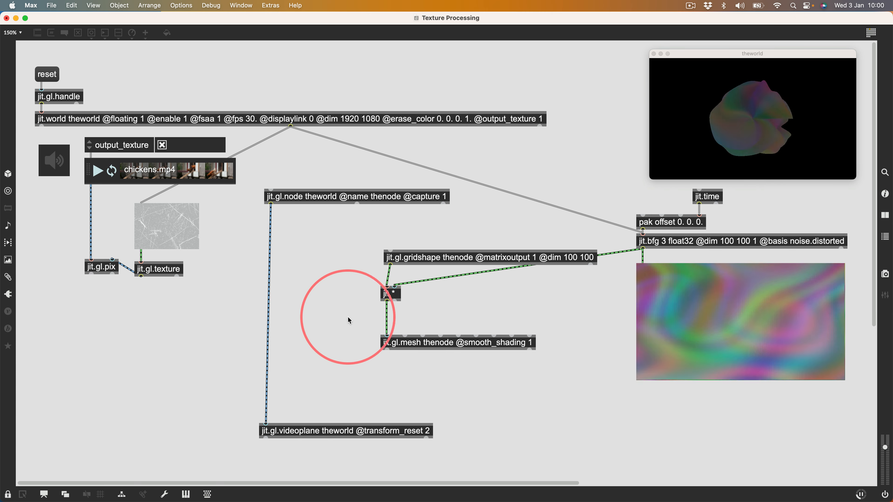
key(super+e)
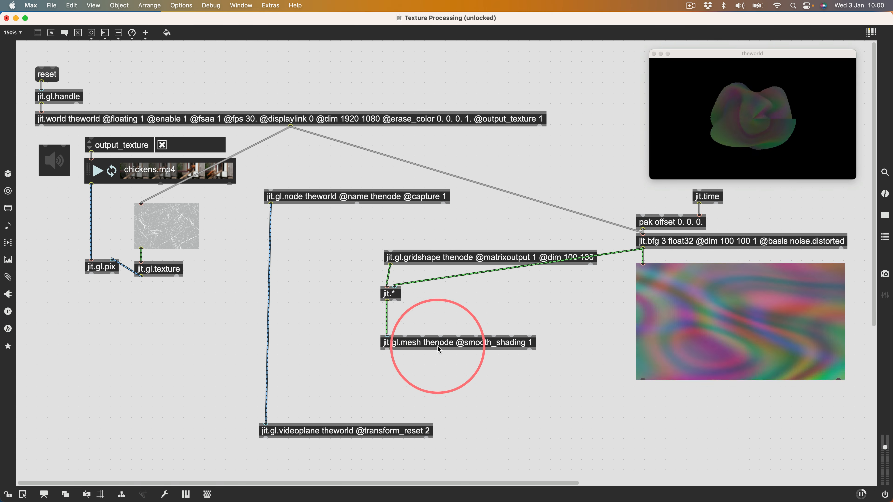
double_click(498, 342)
key(Right)
text(@rot)
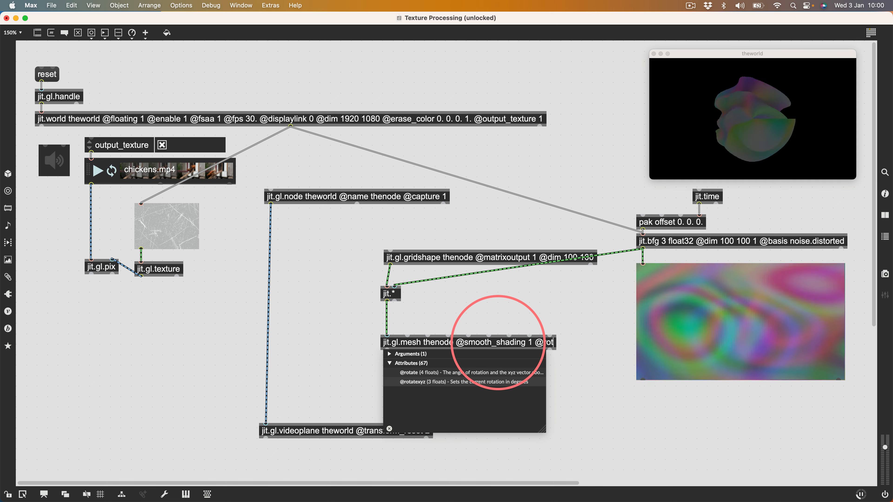
text(atexyz 90)
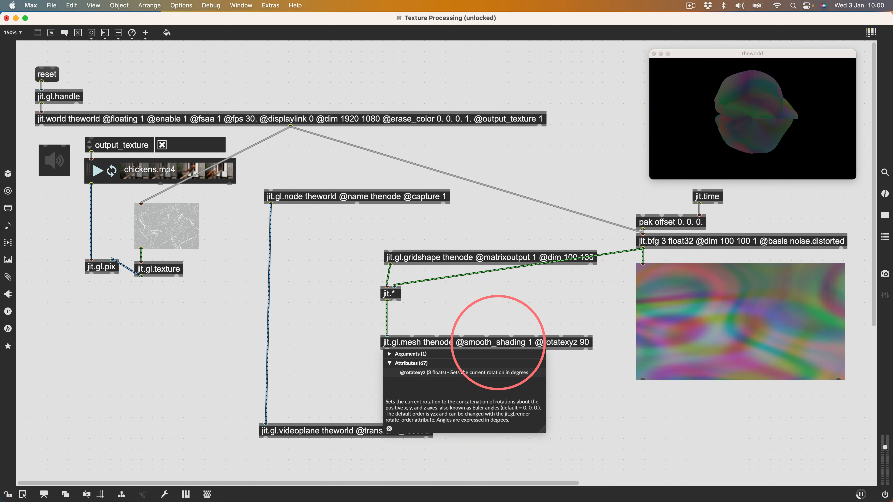
text(. 0. 0.)
key(Return)
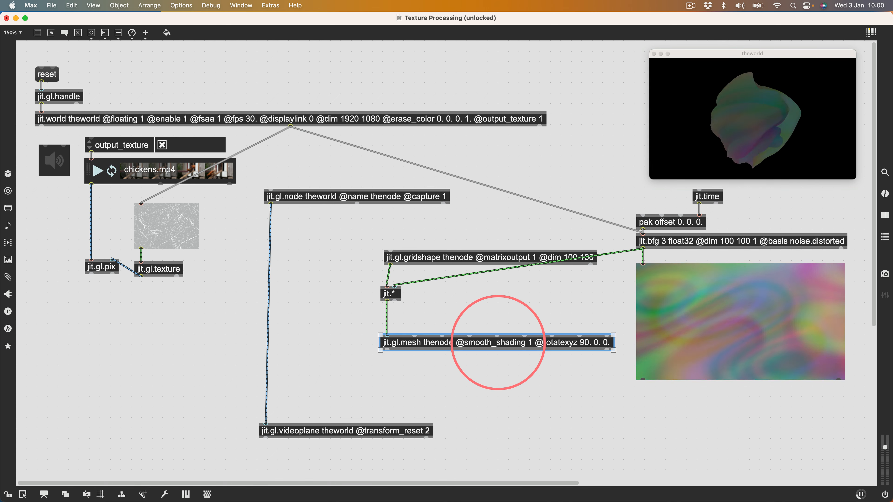
drag(724, 155, 744, 138)
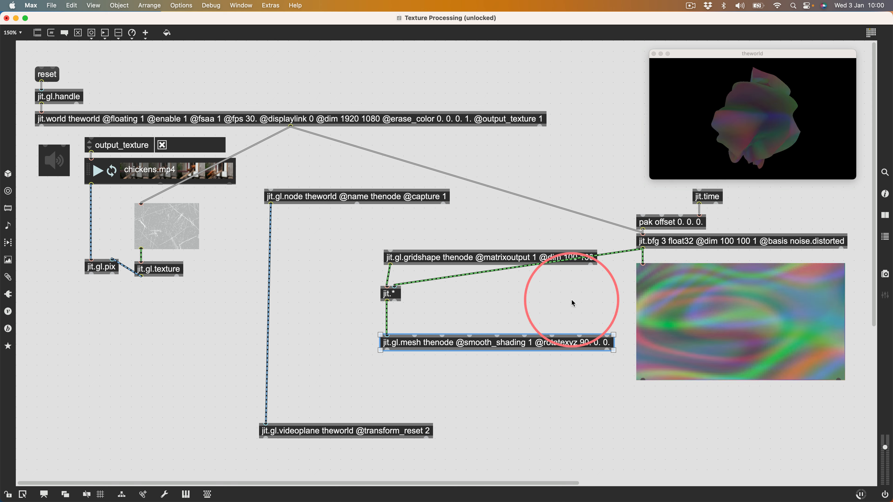
drag(556, 343, 470, 364)
double_click(469, 362)
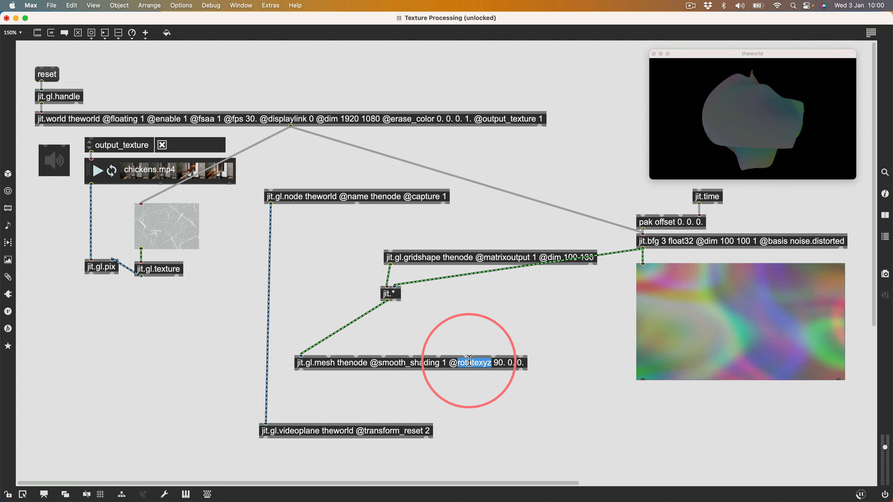
key(Right)
key(Right)
key(Right)
key(Right)
key(Right)
key(Right)
key(Right)
key(Right)
key(Right)
key(Right)
key(Right)
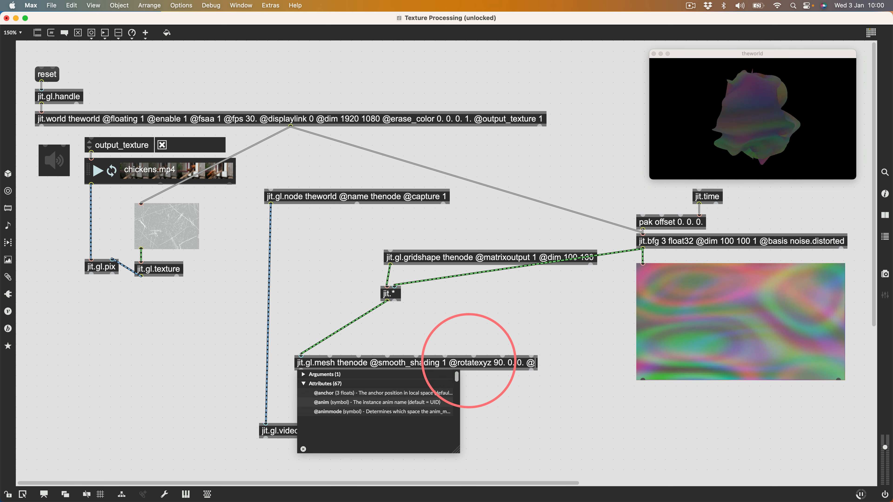
text(@gl)
key(Tab)
text(1. 1. 1. 1.)
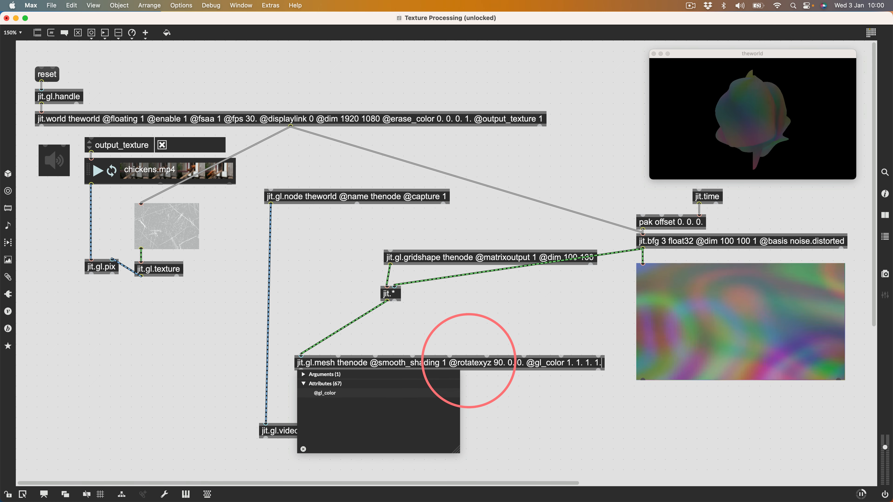
click(462, 339)
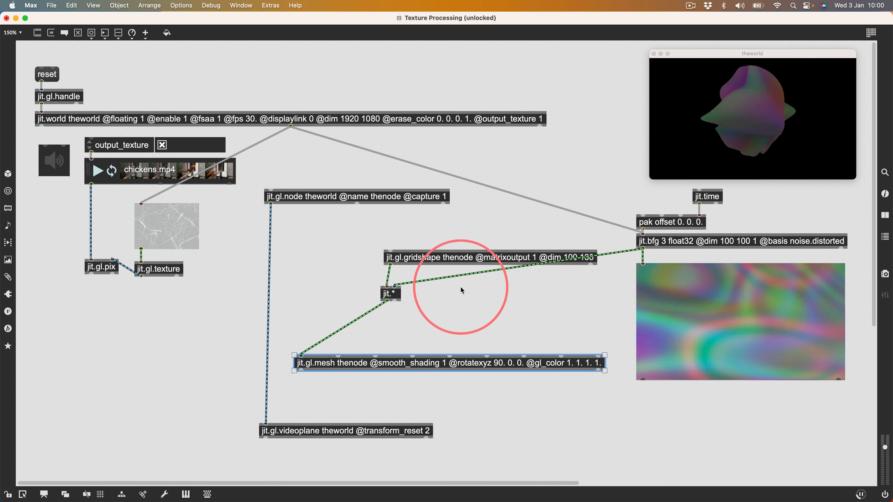
drag(484, 258, 407, 252)
double_click(408, 252)
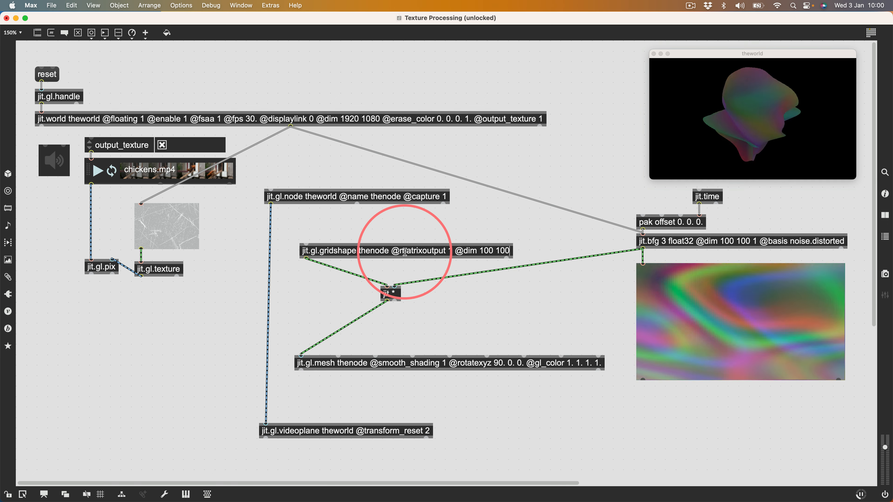
text(@gl_color)
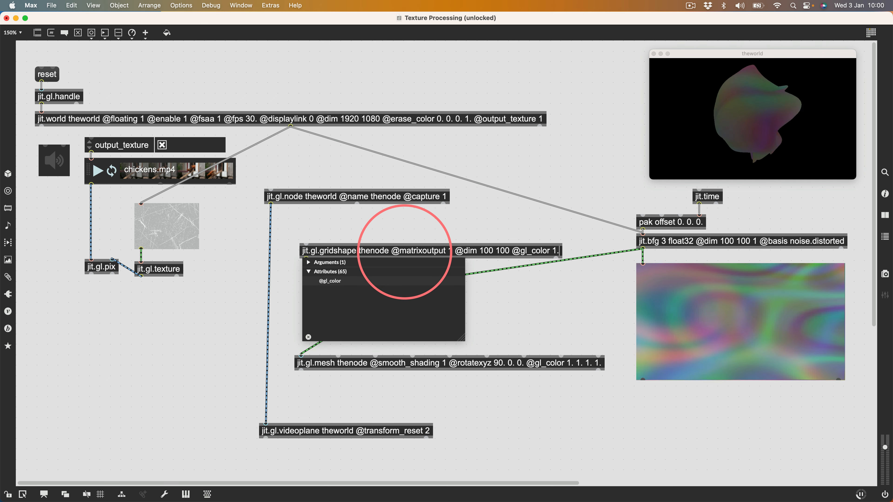
text( 1. 1. 1. 1.)
key(Return)
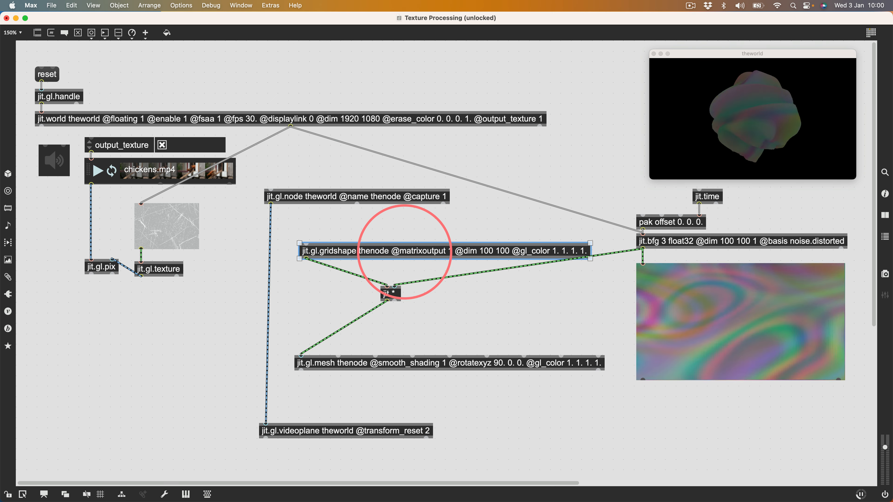
drag(397, 247, 478, 270)
drag(376, 354, 448, 319)
Add a jit.gl.material object below jit.gl.node and connect its first outlet to the first inlet of jit.gl.mesh.
click(315, 233)
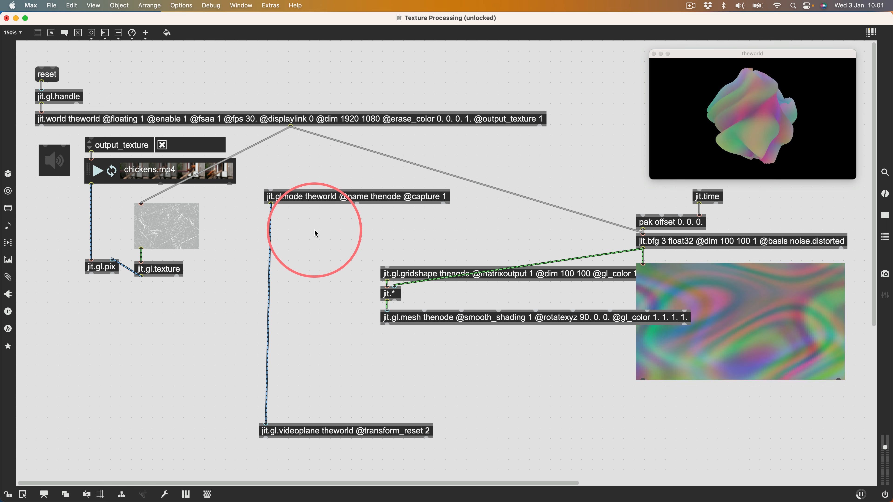
text(njit.gl.material)
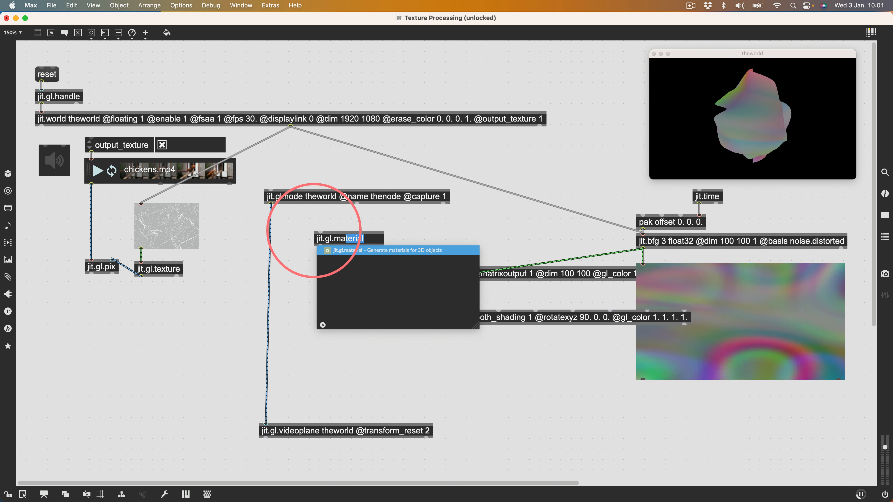
drag(321, 247, 388, 318)
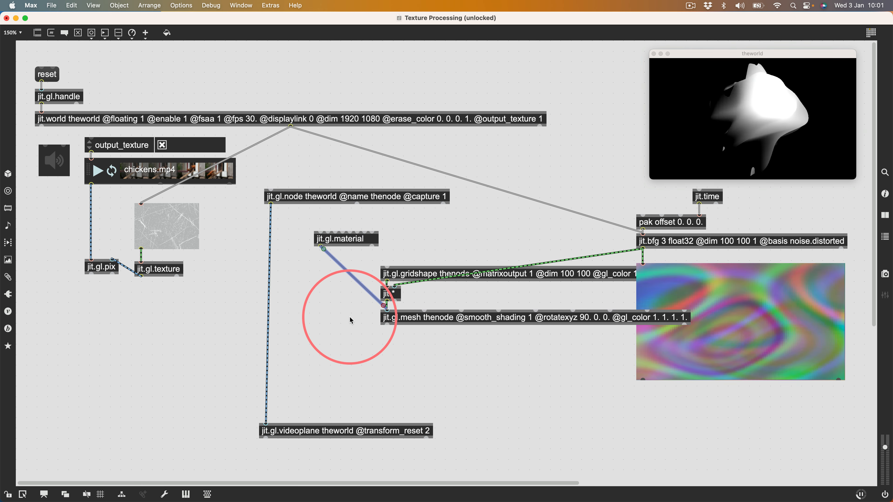
Add the argument thenode to jit.gl.material and place the object between jit.gl.node and jit.gl.gridshape.
drag(343, 239, 391, 250)
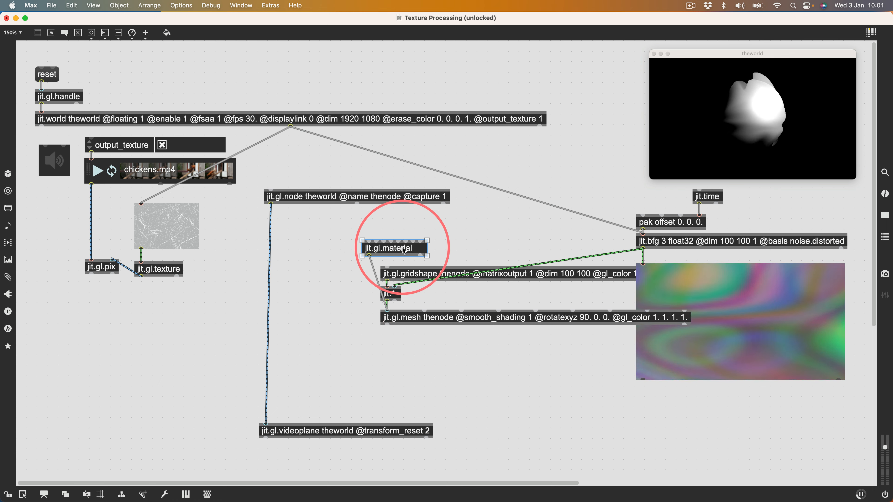
key(Return)
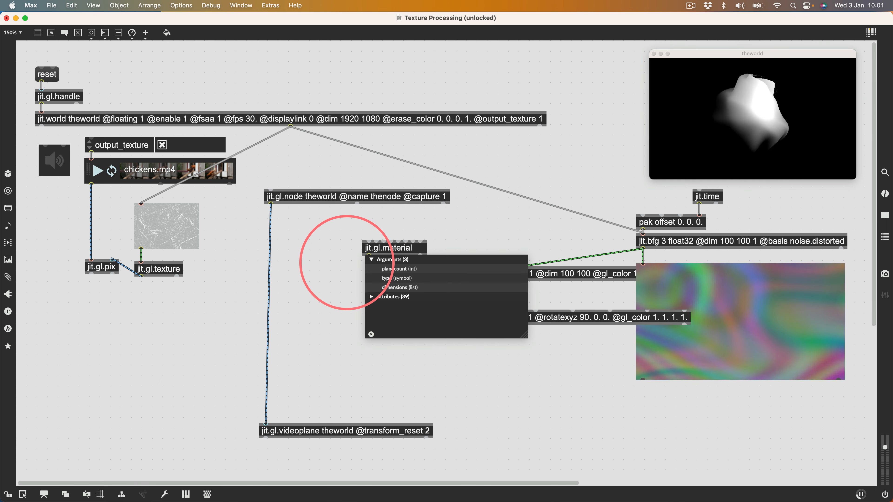
key(Return)
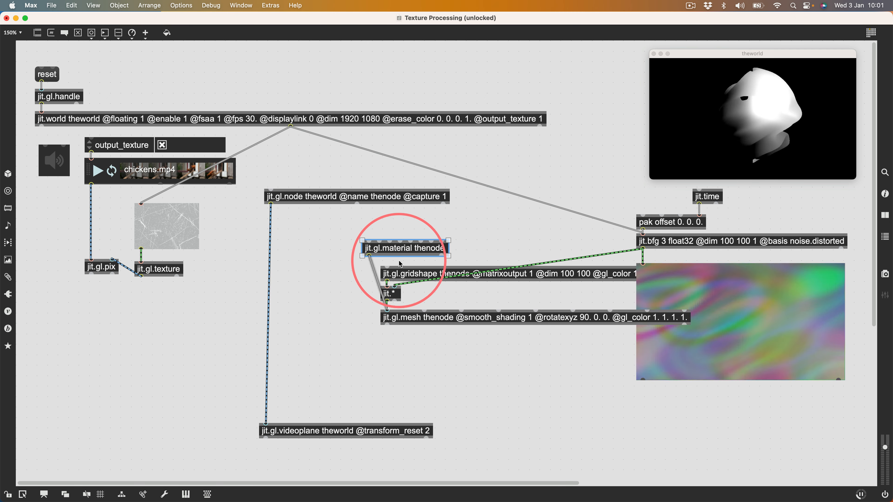
drag(396, 251, 351, 256)
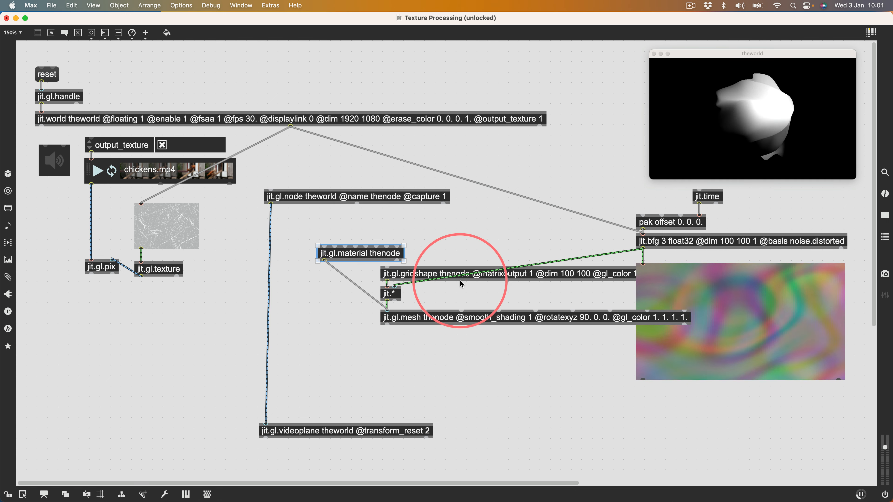
mouse_move(331, 199)
mouse_down()
mouse_move(322, 203)
mouse_move(361, 191)
mouse_move(329, 199)
mouse_up()
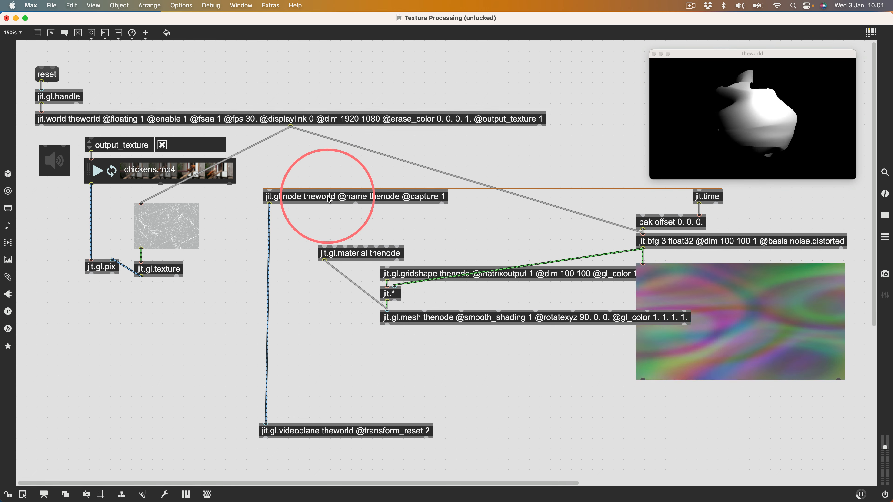
Preview the jit.gl.node capture in a temporary jit.pwindow, then delete that preview.
text(njit.)
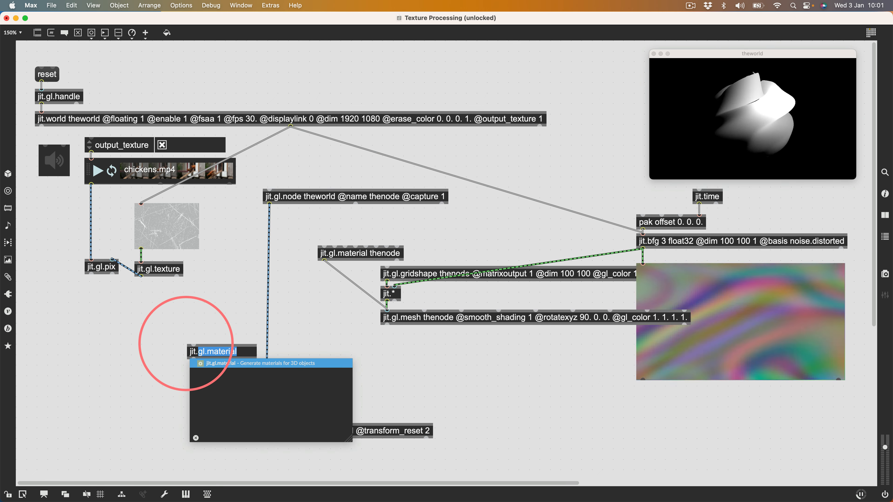
text(pwindow)
key(Return)
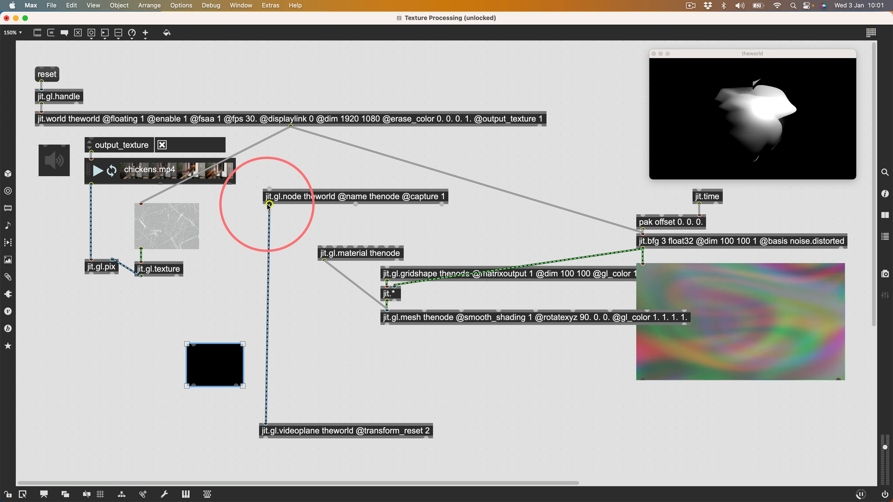
drag(269, 206, 191, 345)
drag(205, 378, 330, 478)
drag(219, 345, 189, 374)
key(BackSpace)
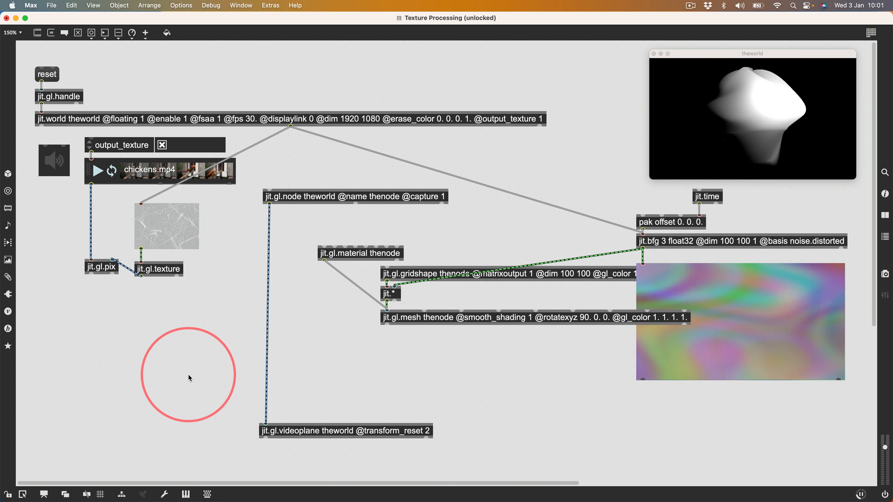
Move the noise preview aside and narrow the jit.gl.gridshape and jit.gl.mesh objects so their text wraps onto two lines.
drag(542, 364, 518, 201)
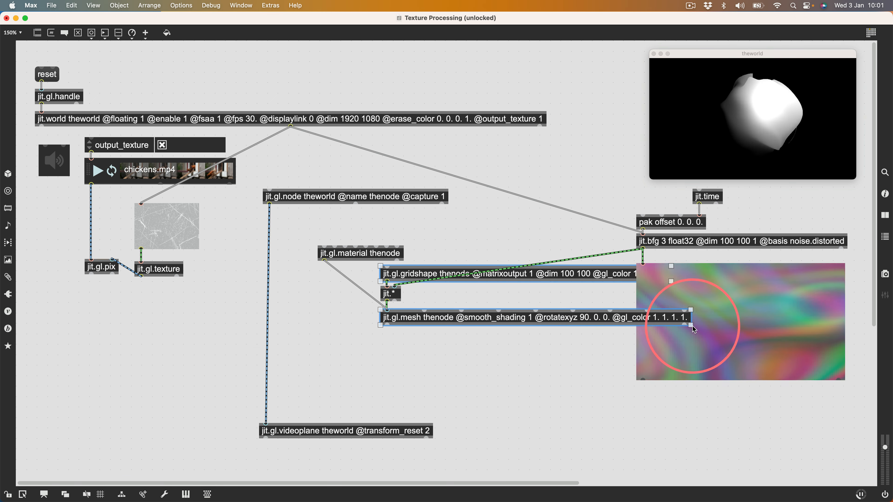
drag(707, 329, 766, 358)
drag(465, 366, 480, 225)
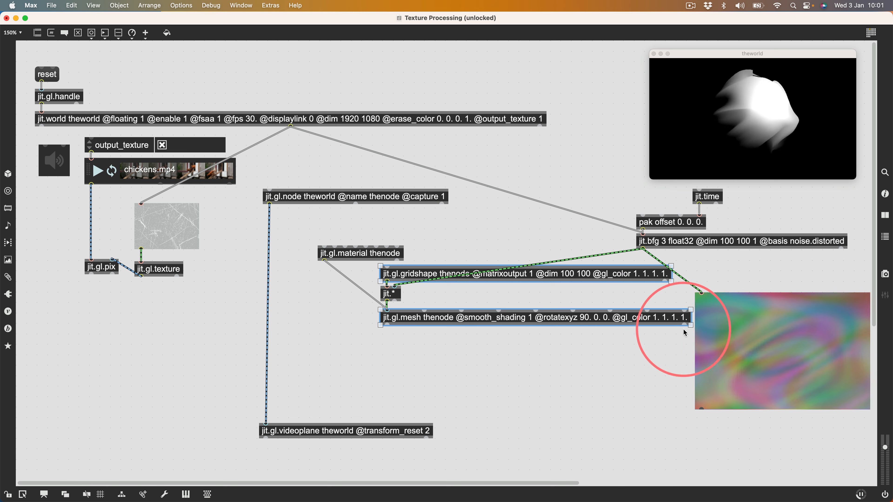
drag(691, 325, 590, 326)
Rearrange jit.gl.material, jit.gl.gridshape and jit.gl.mesh into a compact, non-overlapping group around jit.*.
click(385, 354)
drag(408, 319, 405, 342)
drag(352, 248, 350, 228)
drag(410, 283, 409, 269)
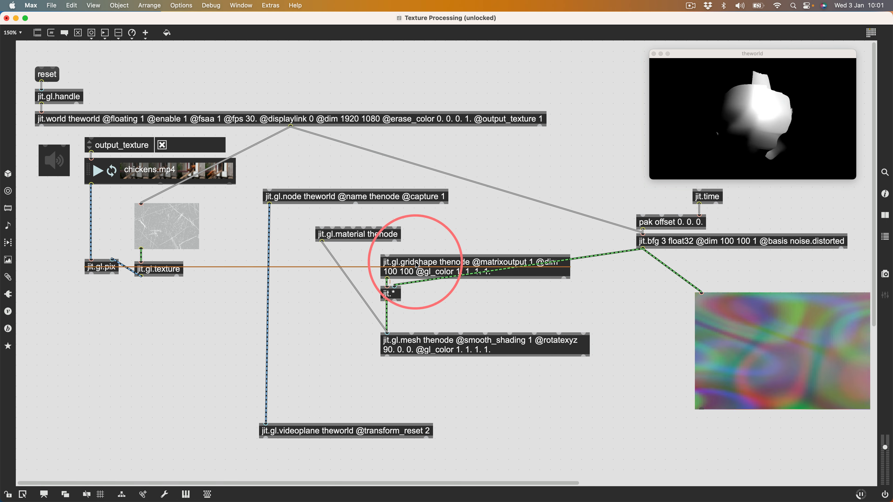
drag(356, 239, 382, 240)
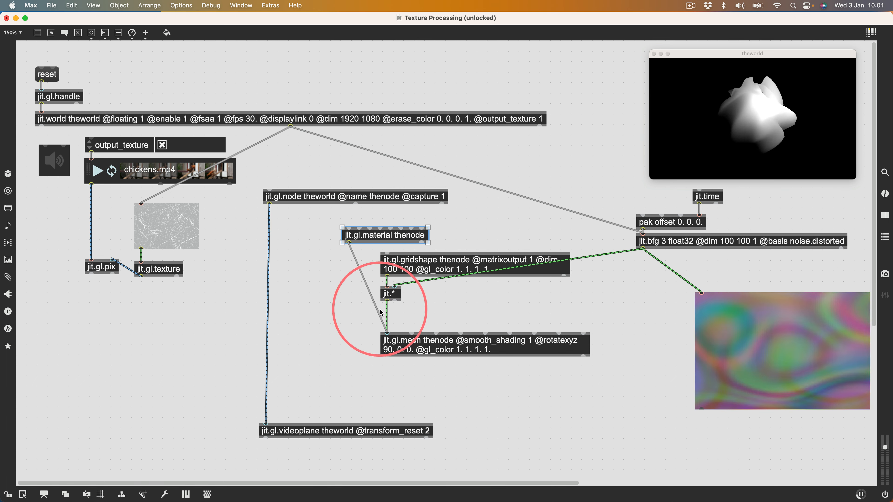
drag(450, 353, 449, 331)
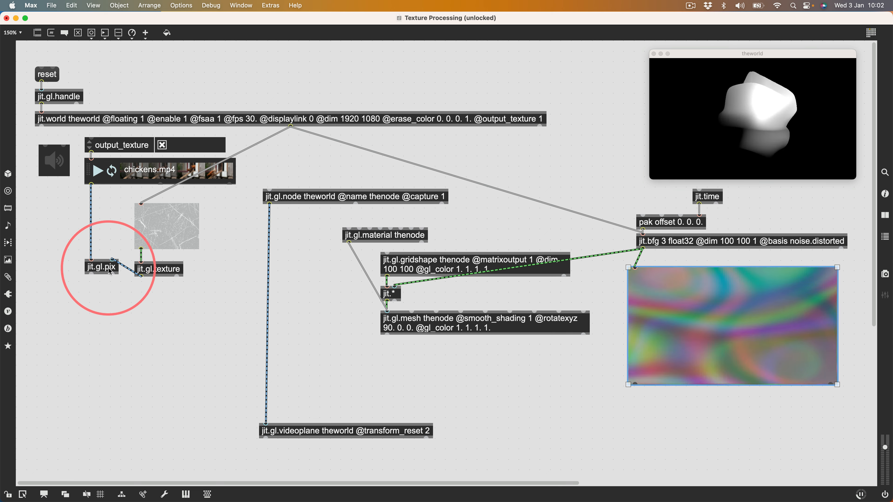
Insert a copy of jit.gl.pix between jit.gl.node and jit.gl.videoplane, lock the patch, and open the copy's inner patcher.
drag(110, 271, 279, 355)
super+click(277, 363)
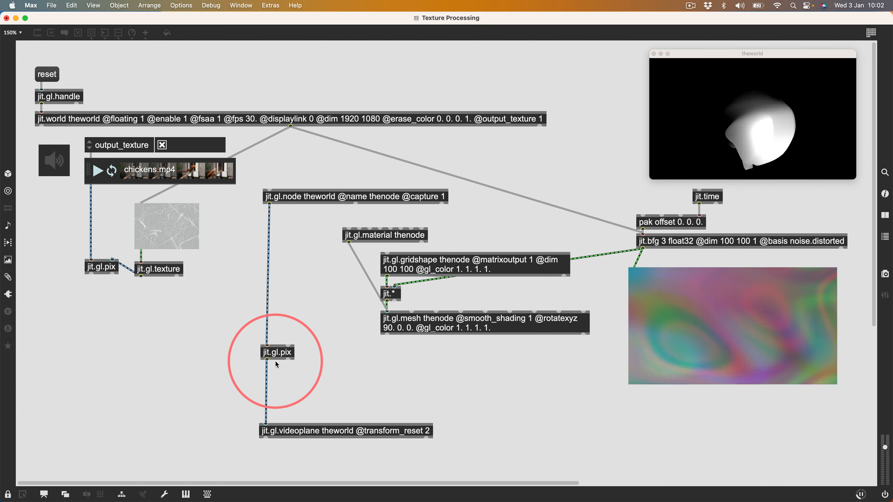
double_click(284, 353)
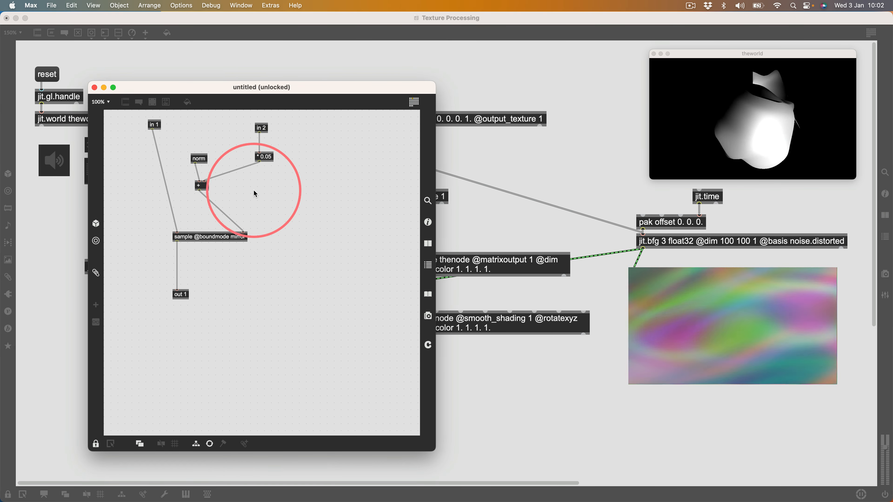
Unlock the inner patcher and move the + and norm objects just above the second inlet of the sample object.
super+click(234, 199)
drag(204, 182, 270, 215)
drag(210, 190, 253, 223)
drag(201, 160, 245, 198)
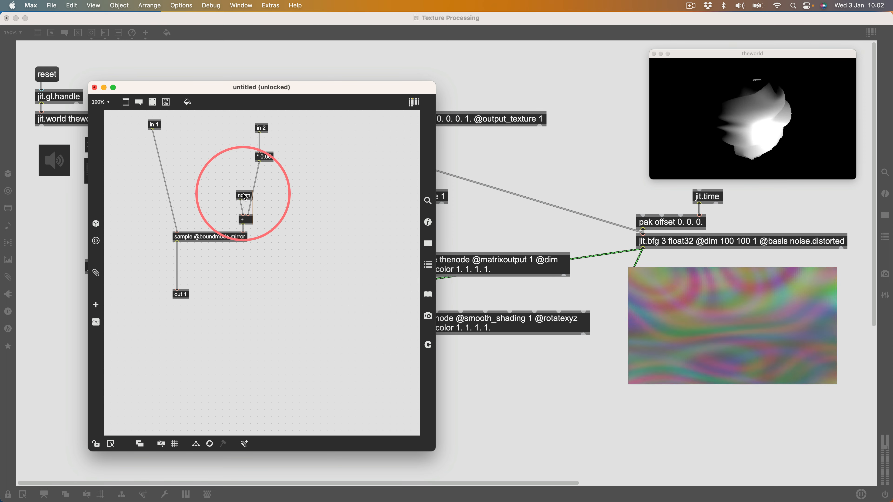
Line up * 0.05 and in 2 above norm, place in 1 above sample, and close the locked inner patcher.
drag(264, 157, 256, 181)
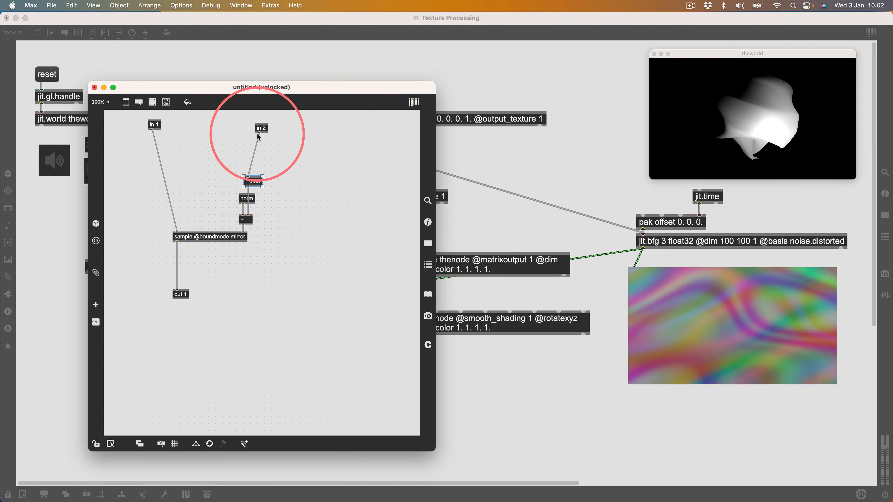
drag(257, 133, 250, 159)
drag(155, 126, 180, 162)
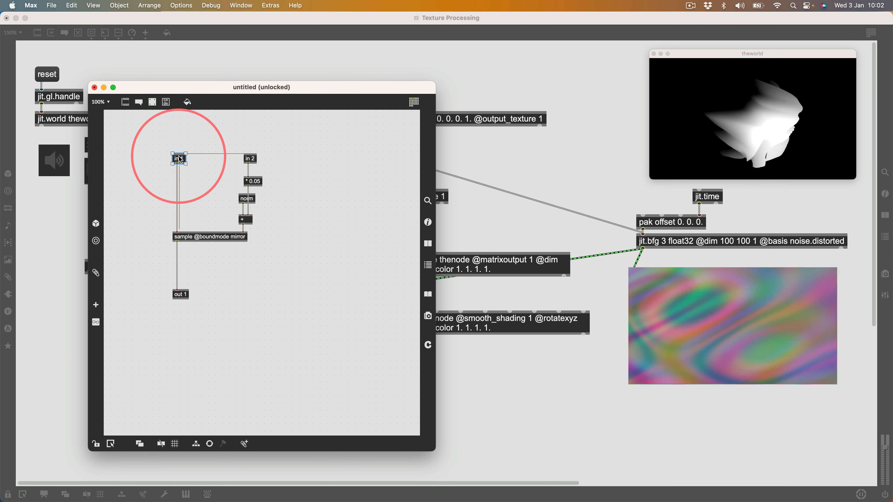
key(super+e)
click(95, 88)
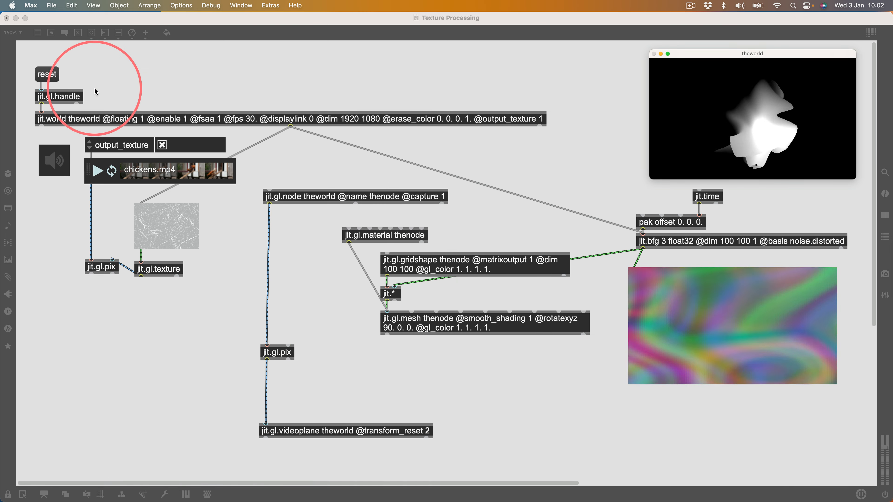
Move the theworld render window below jit.gl.videoplane and reduce the patch zoom to 100%.
drag(732, 56, 114, 332)
key(super+minus)
key(super+minus)
drag(389, 315, 423, 317)
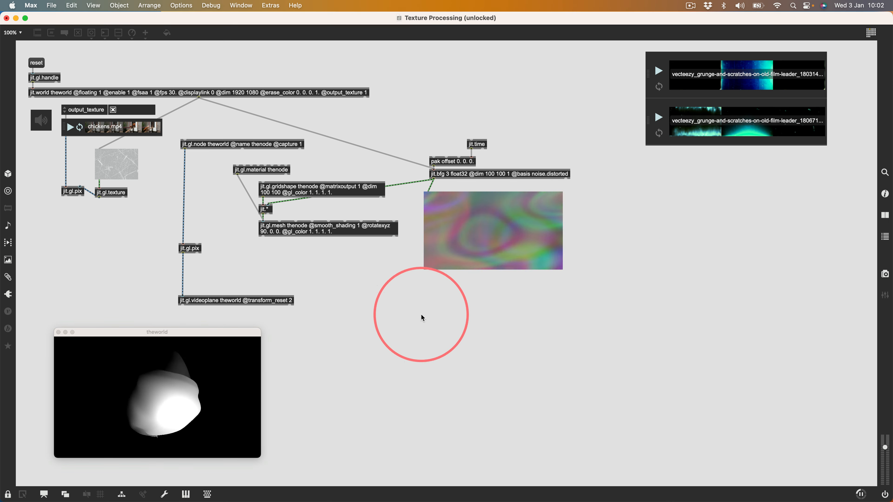
Place an enlarged video preview below the film-leader playlist, lock the patch, and play both clips in turn.
drag(656, 306, 650, 208)
drag(727, 269, 855, 346)
key(super+e)
click(659, 72)
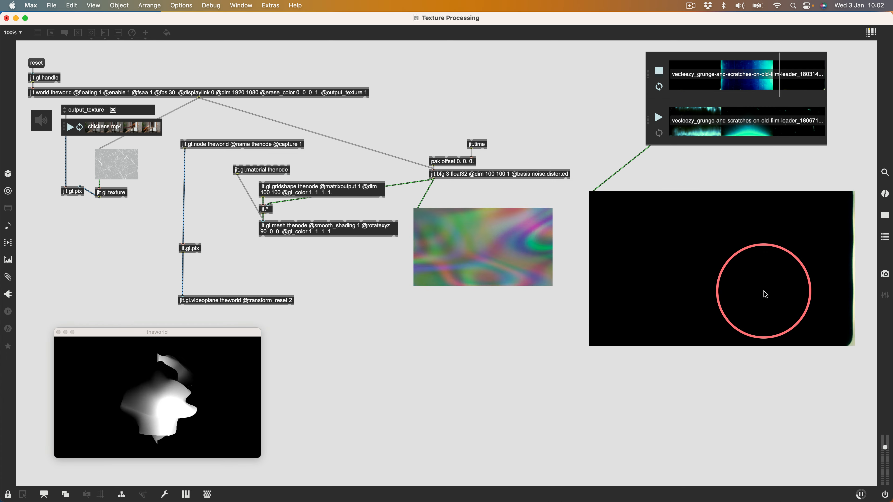
click(660, 119)
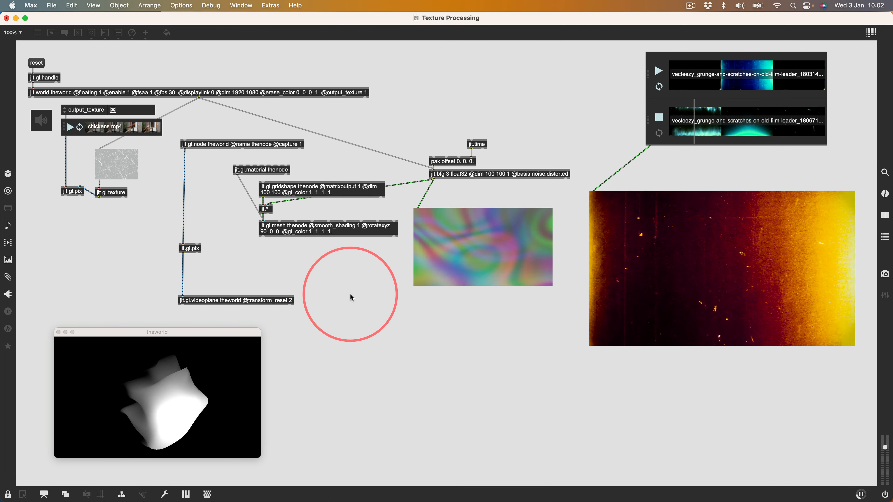
Unlock the patch, shrink the film-leader preview to about 96 px wide, and place it directly beneath the playlist.
key(super+e)
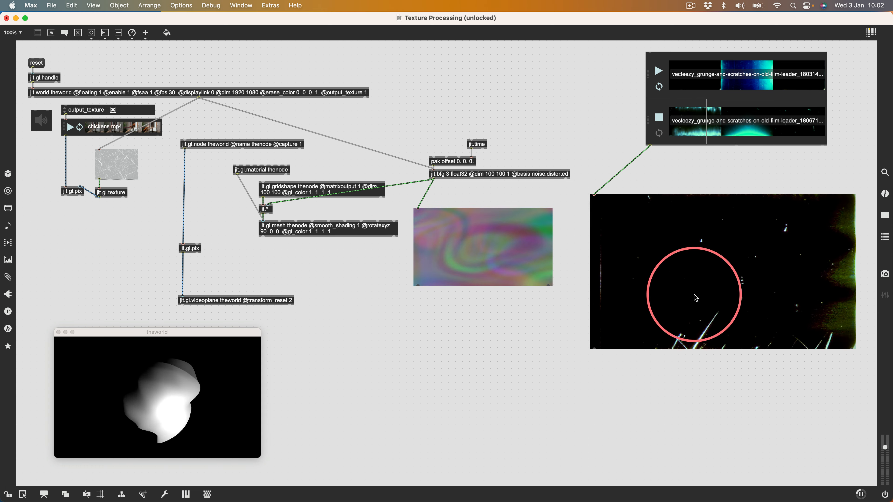
drag(854, 345, 673, 247)
drag(615, 223, 667, 209)
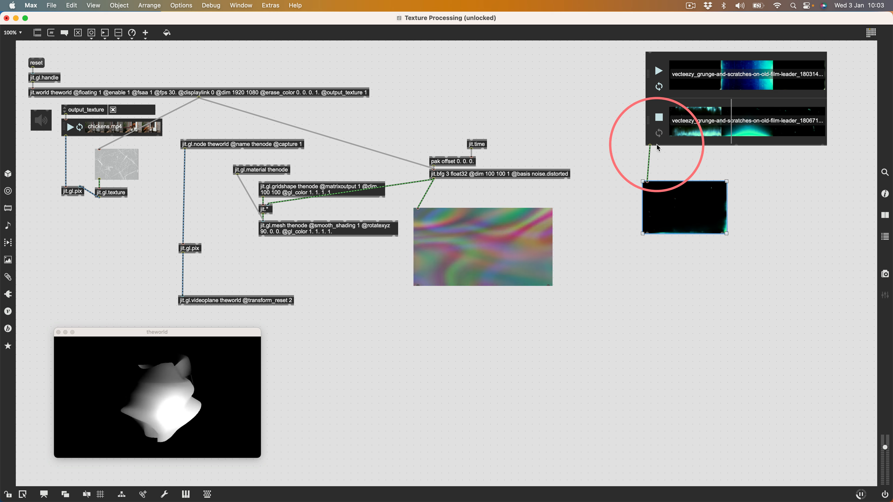
Try connecting the playlist's output to the second inlet of the lower jit.gl.pix, and delete that patch cord.
drag(649, 145, 197, 243)
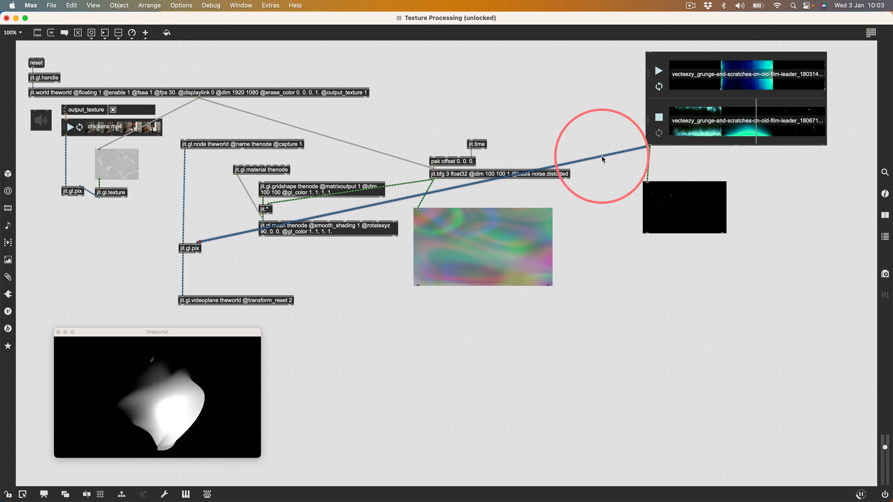
key(BackSpace)
Move the playlist and its preview lower, add an output_texture attribute control above the playlist, and enable it.
drag(643, 119, 619, 248)
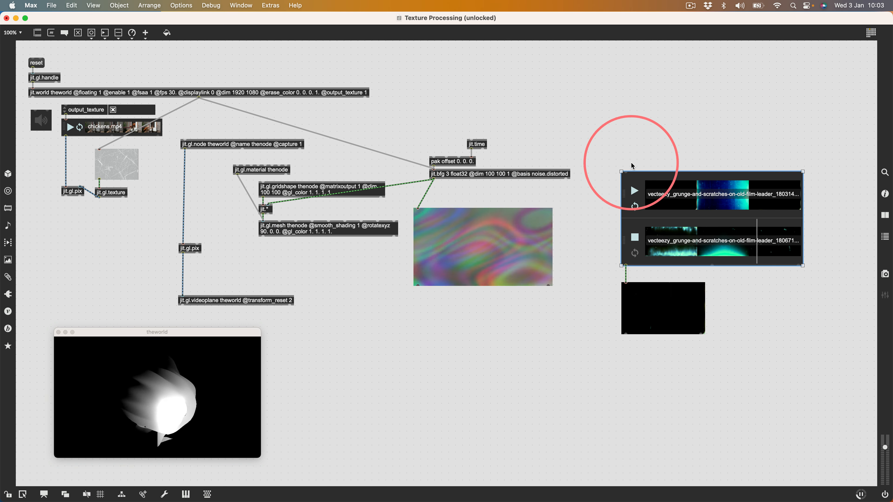
click(623, 172)
click(636, 136)
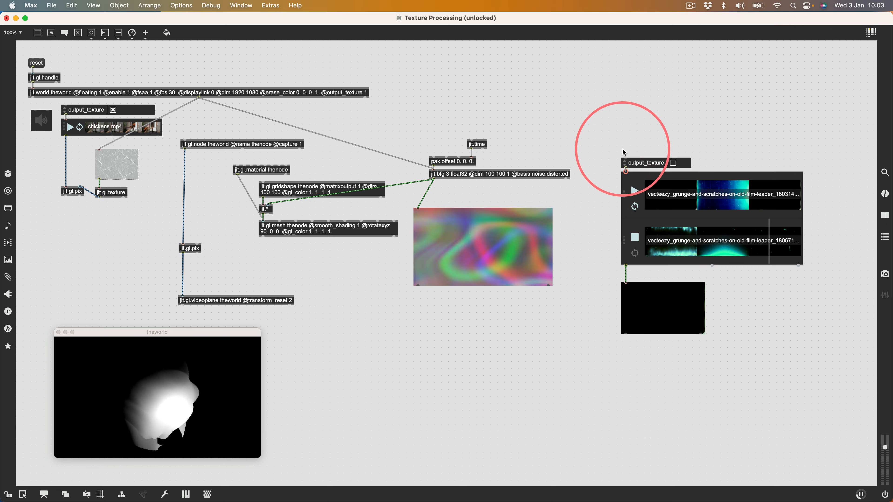
key(super+e)
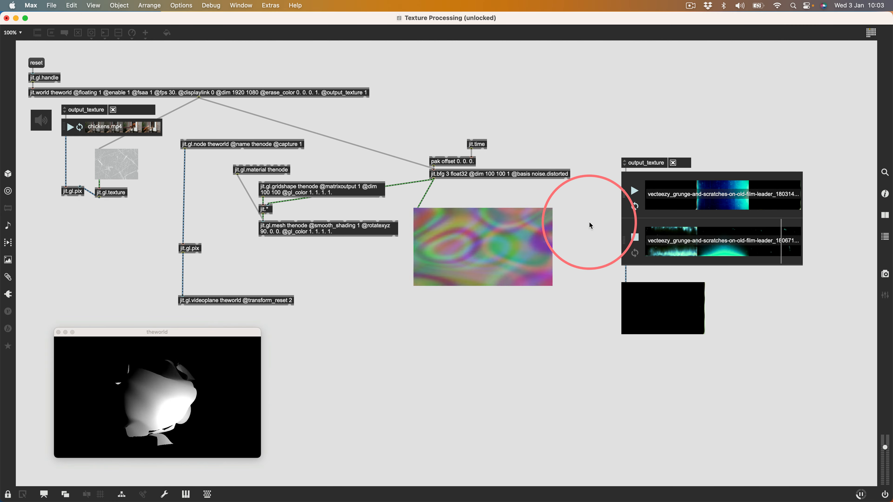
Connect the playlist's texture output to the lower jit.gl.pix's second inlet, and enlarge the render window over the patch.
key(super+e)
drag(626, 266, 200, 244)
drag(170, 335, 750, 54)
drag(637, 173, 332, 409)
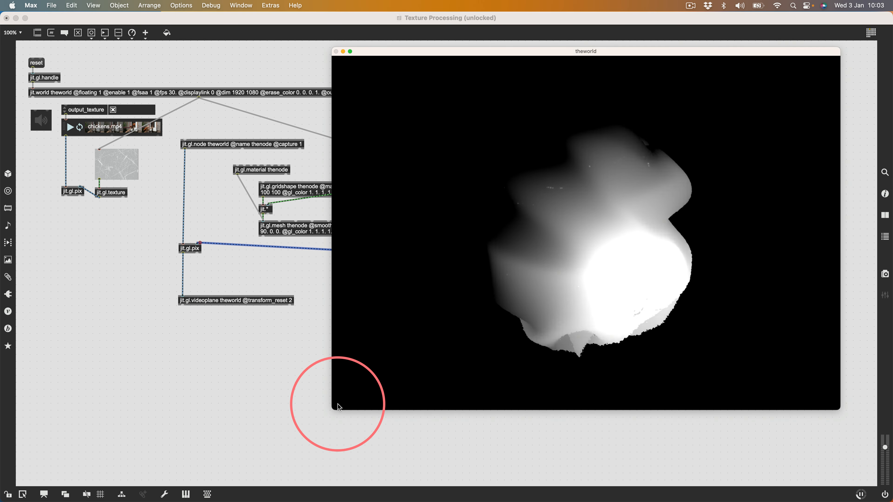
Remove the * 0.05 object from the lower jit.gl.pix's inner patcher so in 2 feeds + directly, and close it.
super+click(75, 279)
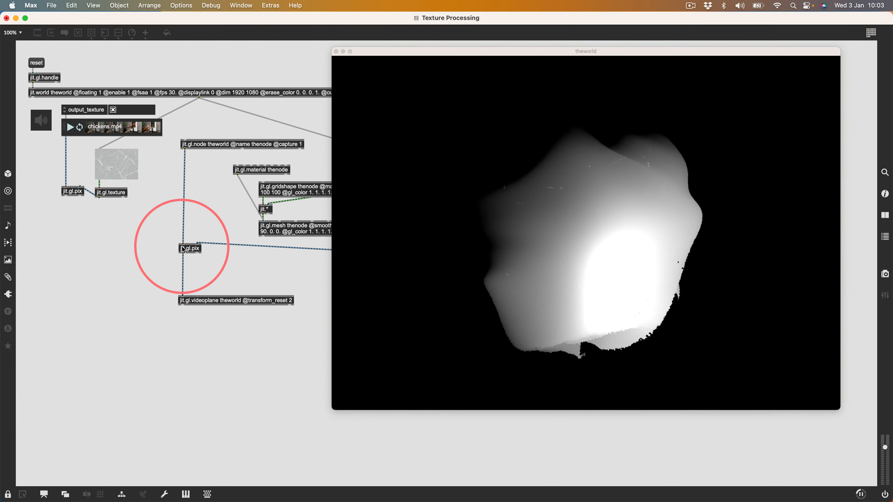
double_click(189, 249)
drag(225, 88, 130, 119)
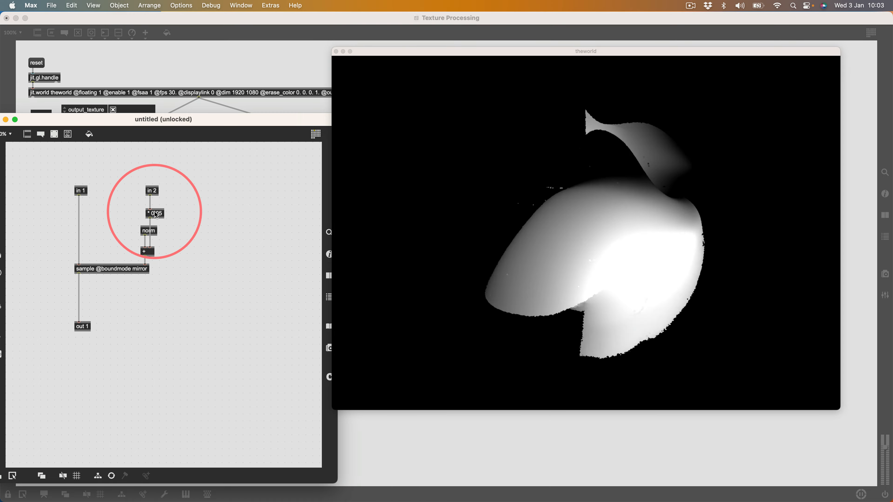
drag(156, 215, 172, 214)
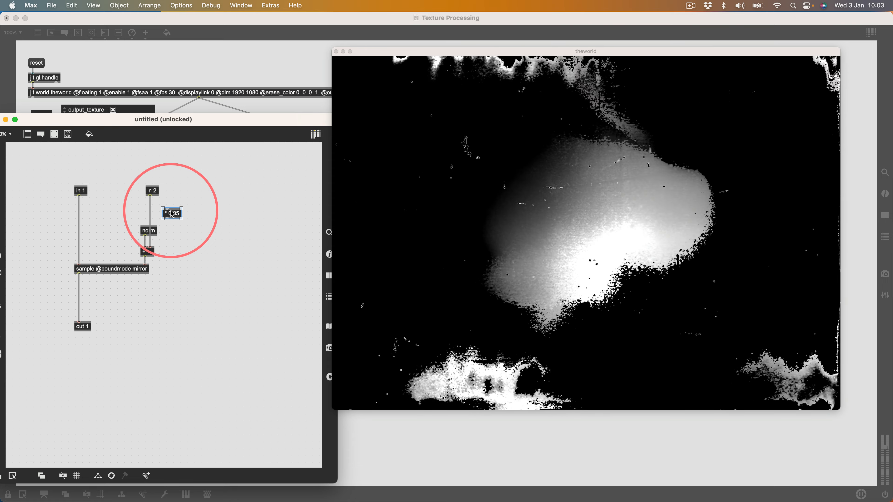
key(BackSpace)
key(super+e)
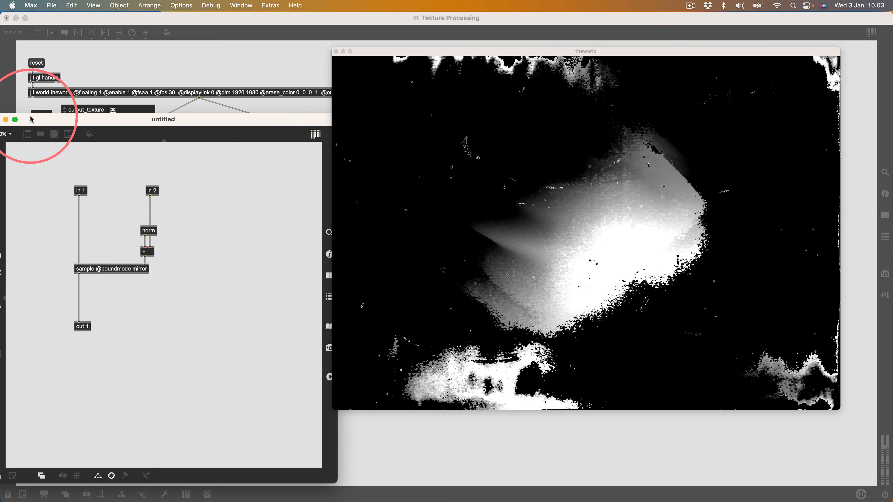
drag(30, 119, 154, 128)
click(121, 128)
Loop and play the second film-leader clip, and shrink the render window to about 413 px wide beside the playlist.
drag(543, 58, 220, 93)
click(627, 243)
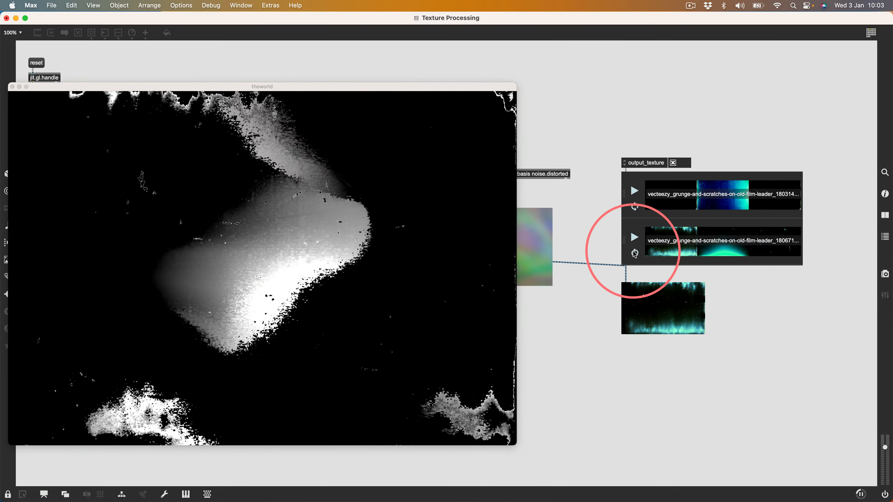
drag(355, 90, 586, 64)
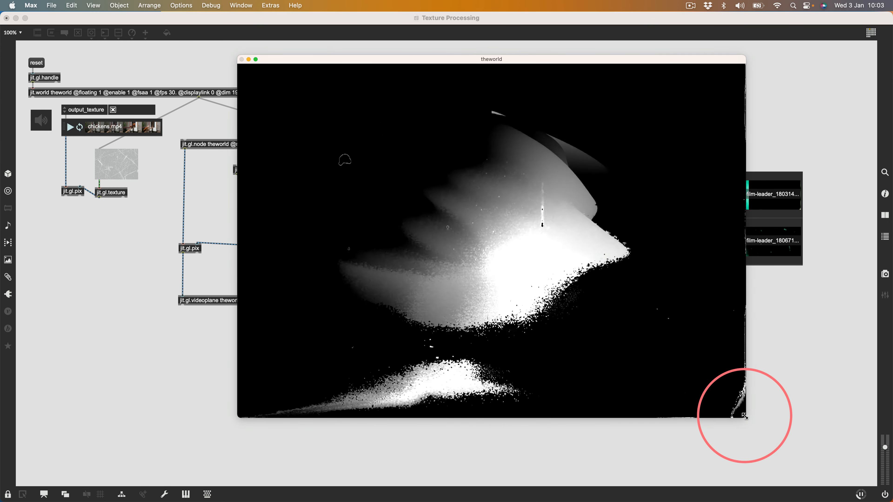
drag(744, 417, 597, 299)
drag(453, 58, 462, 213)
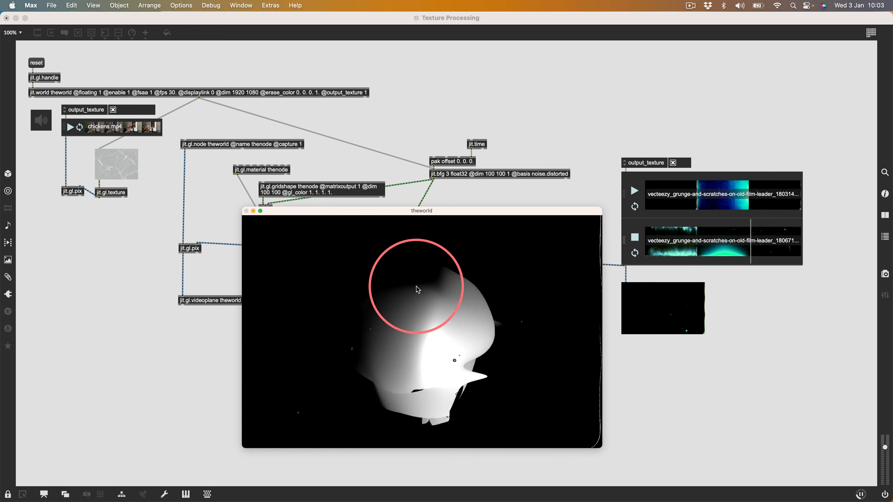
Play the first film-leader clip and move the render window below it to keep the noise objects accessible.
click(634, 190)
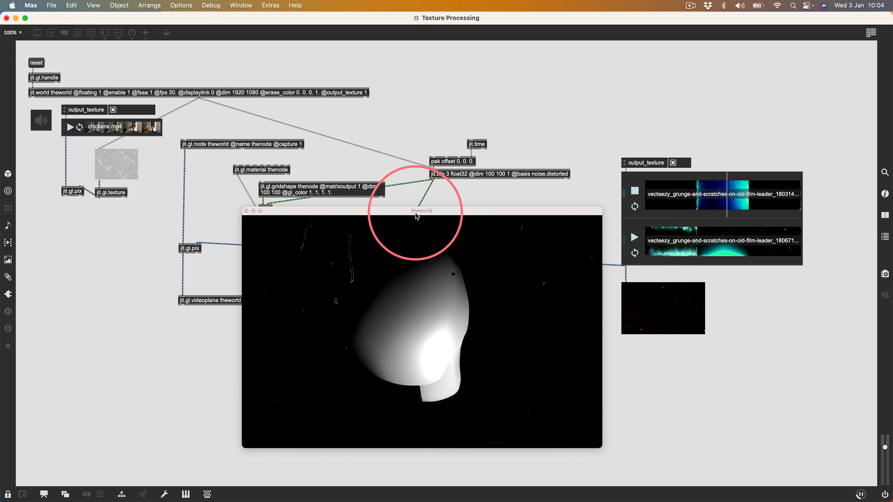
drag(415, 213, 667, 56)
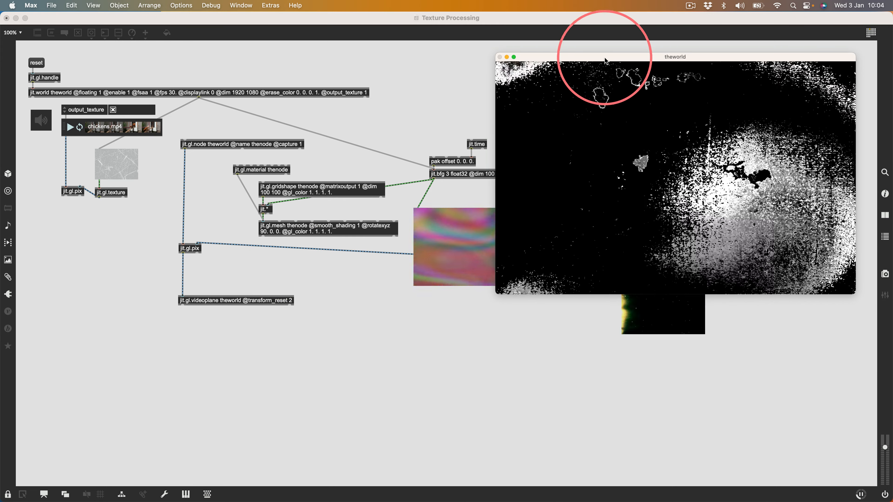
drag(619, 57, 576, 250)
Add a basis attribute control connected to jit.bfg, place it above jit.time, and lock the patch.
click(418, 151)
click(432, 171)
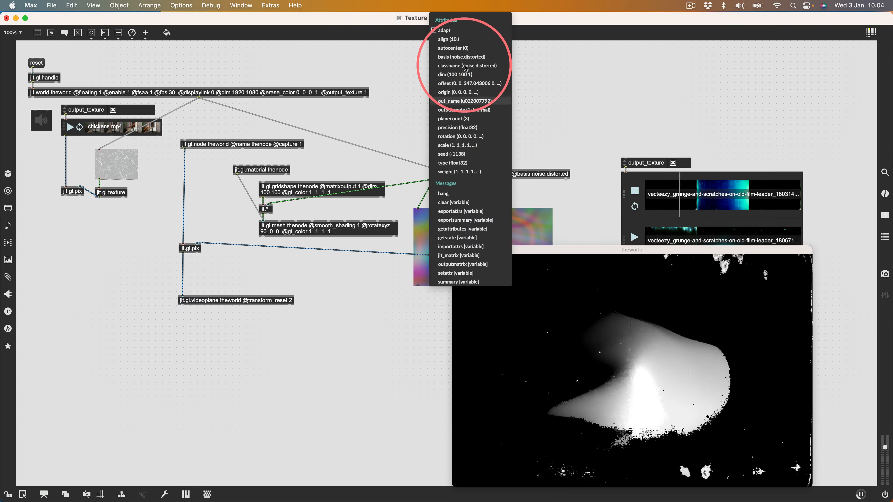
click(459, 58)
drag(516, 160, 459, 105)
click(488, 110)
key(super+e)
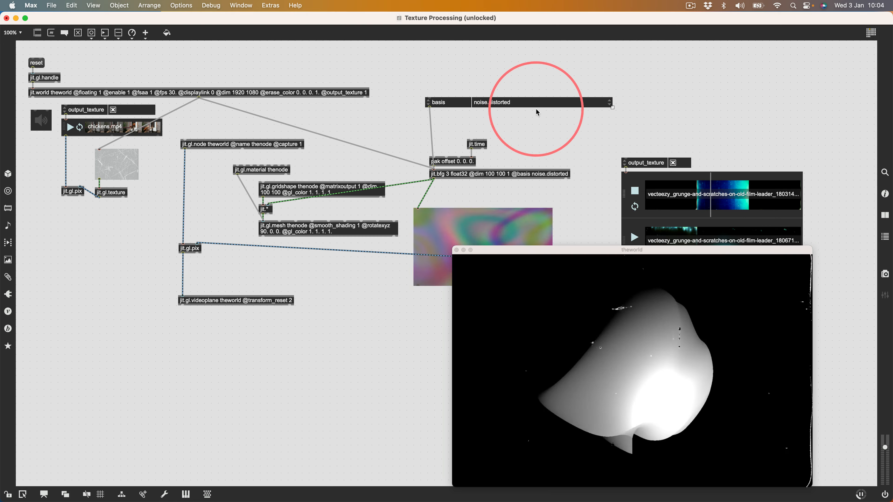
Try the noise.cell basis on jit.bfg and switch it back to noise.distorted.
click(519, 106)
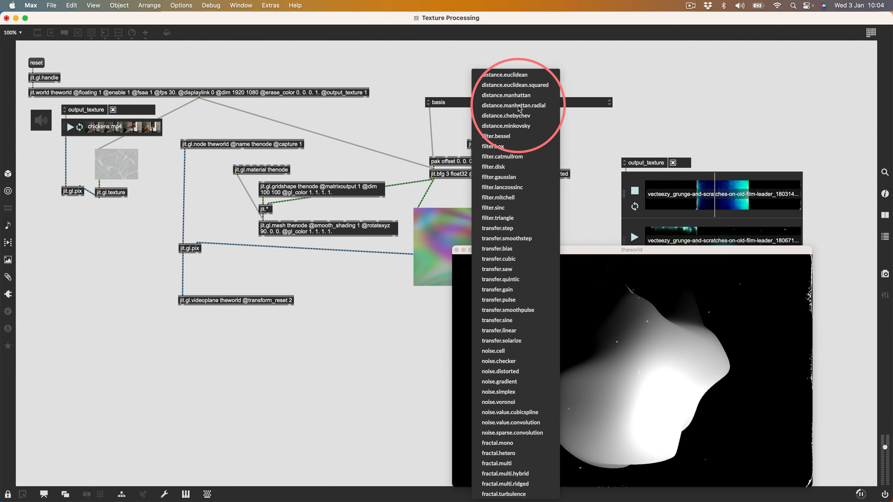
click(492, 351)
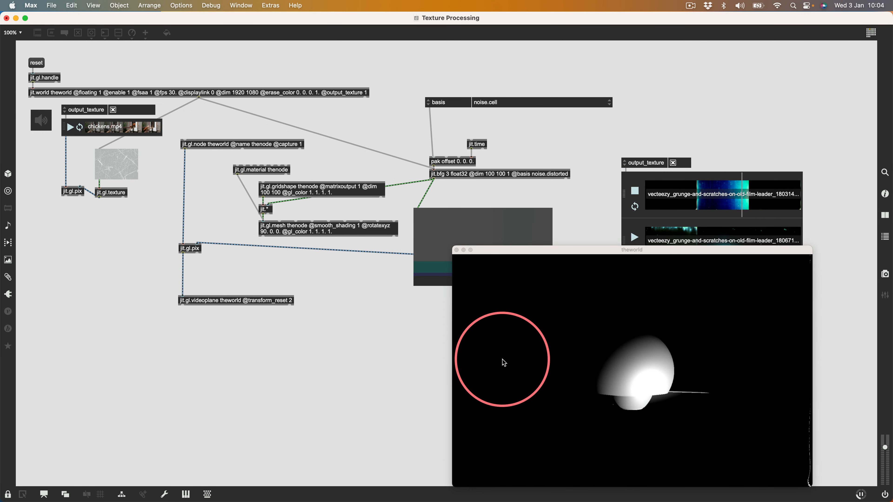
click(487, 106)
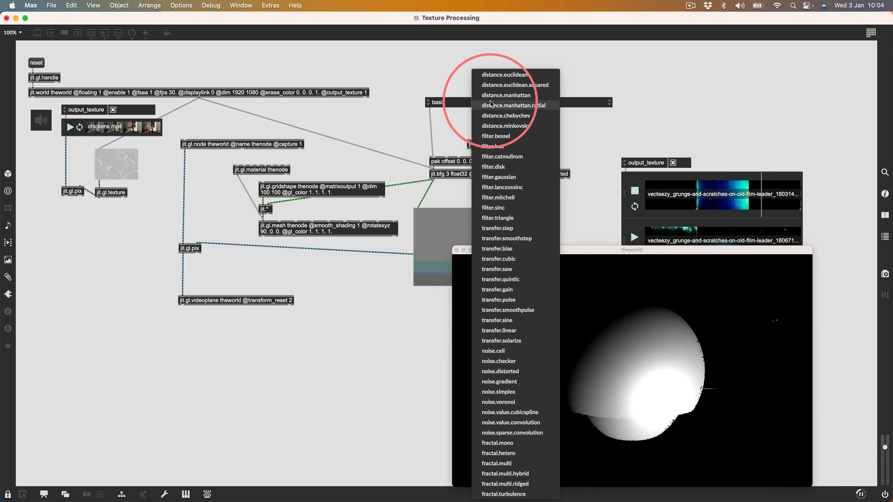
click(490, 372)
Move the render window up over the playlist, and separate and disconnect jit.gl.node from the lower jit.gl.pix.
drag(598, 249, 635, 75)
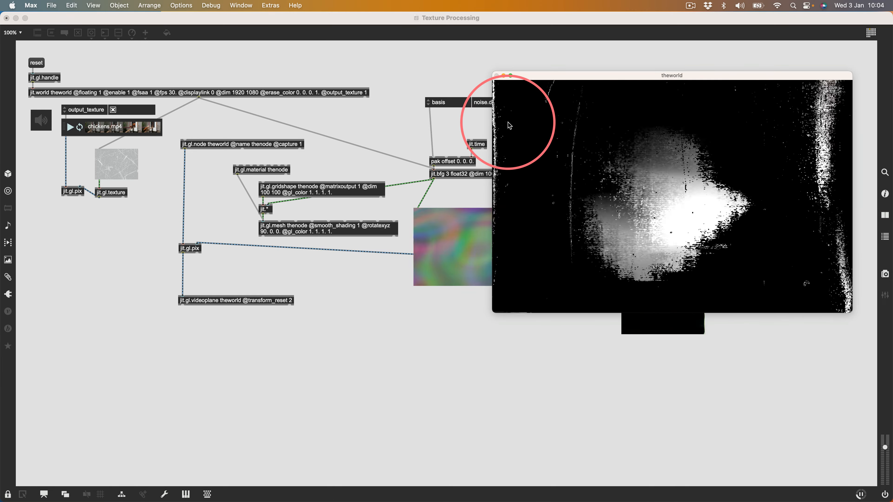
click(202, 164)
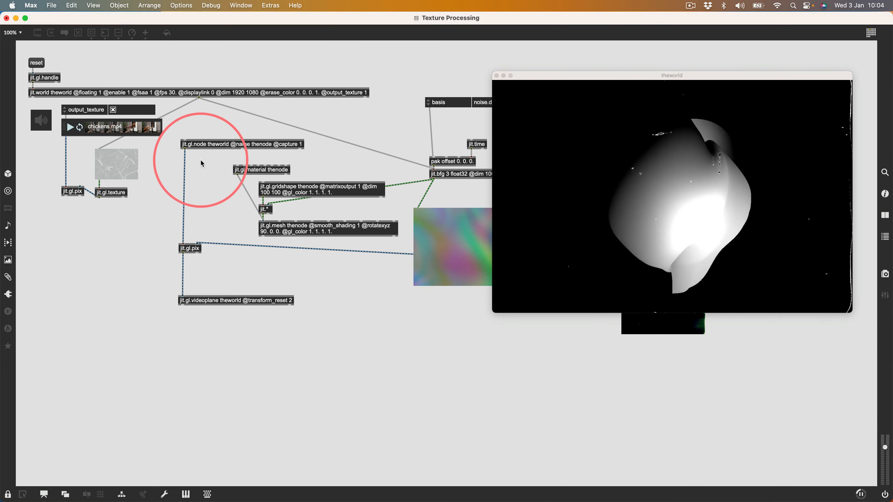
key(super+e)
drag(206, 145, 206, 133)
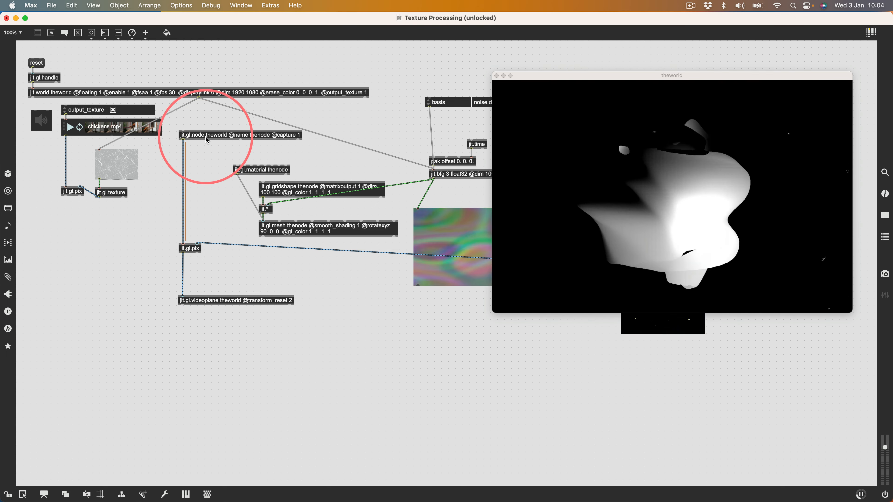
drag(186, 250, 190, 287)
click(182, 199)
key(BackSpace)
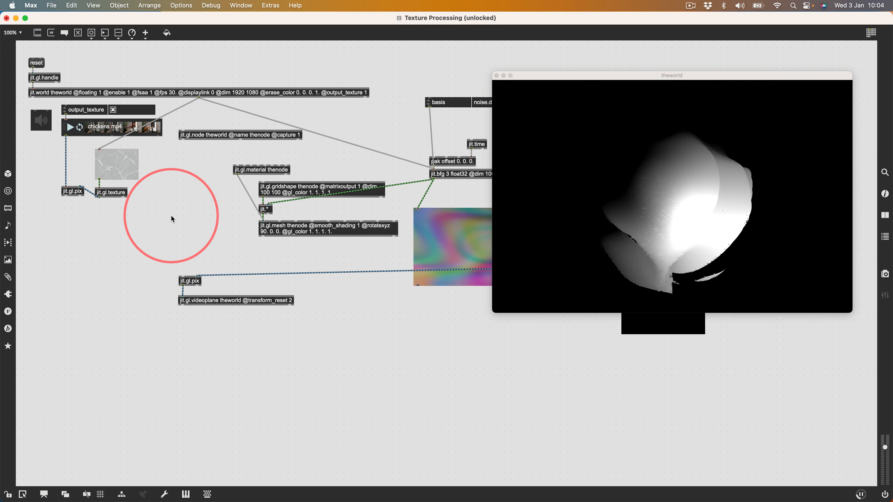
double_click(172, 219)
text(jit.gl)
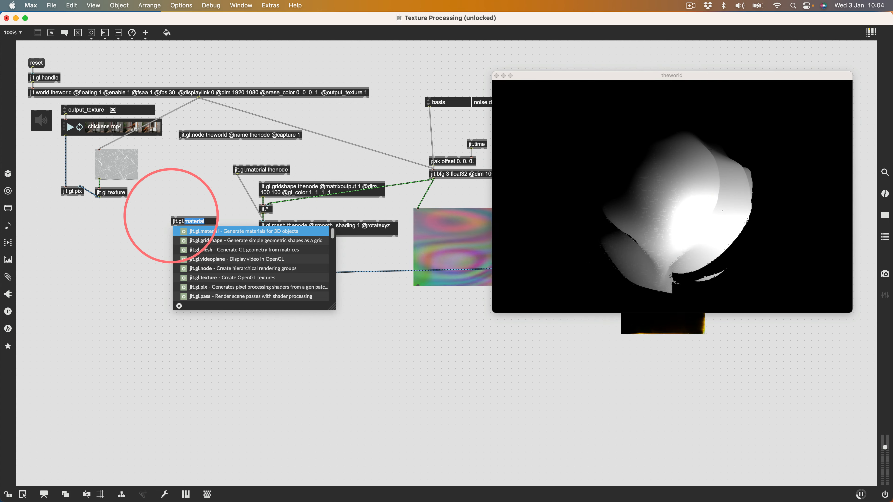
text(.pass thenode @fxname bloom-hq)
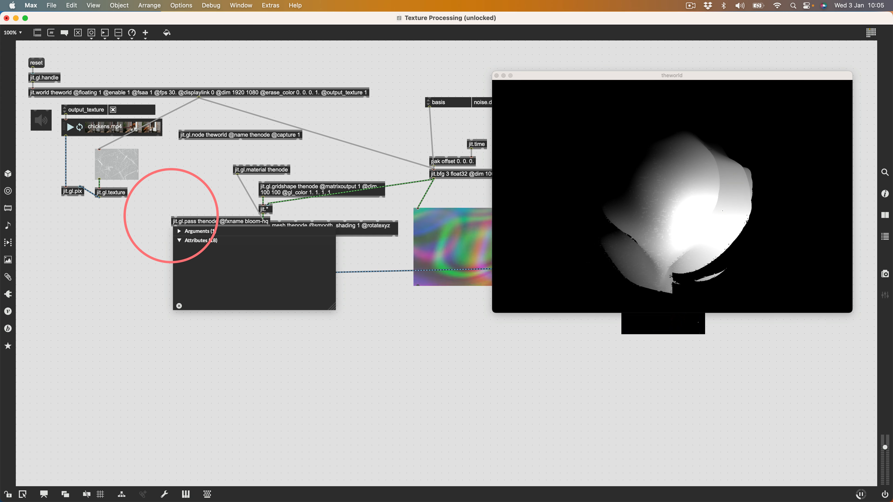
drag(127, 251, 162, 226)
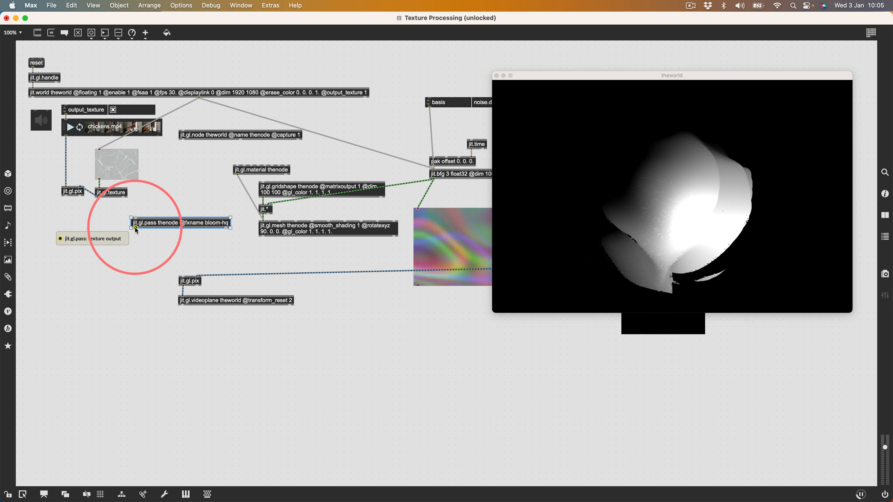
drag(182, 280, 179, 278)
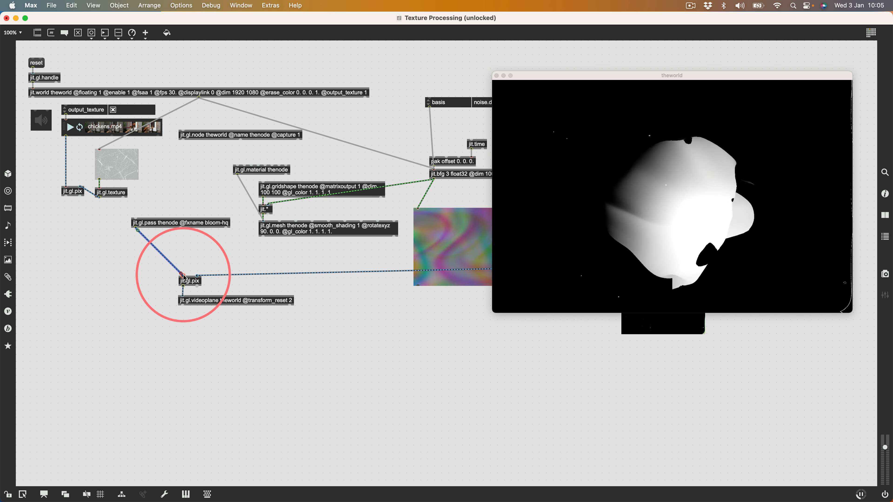
Align jit.gl.pass above the lower jit.gl.pix, add a connected threshold attribute control, and set it to 0.5 with the patch locked.
drag(170, 225, 225, 258)
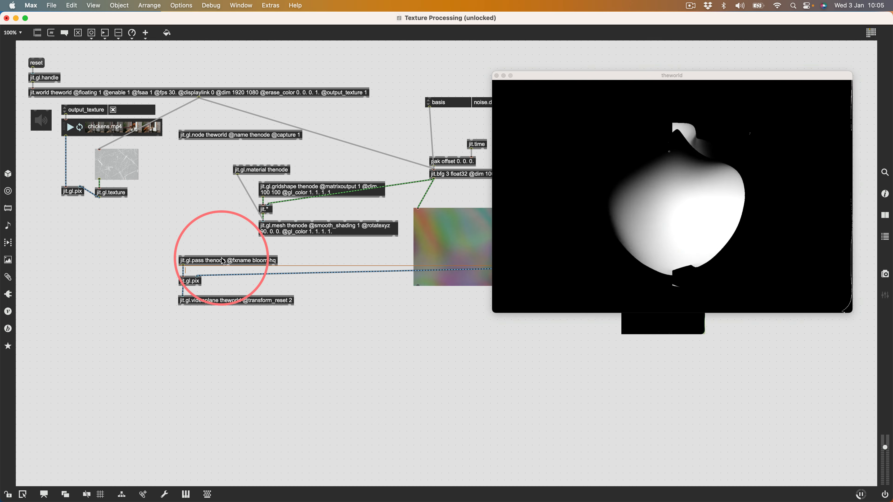
click(184, 256)
click(202, 213)
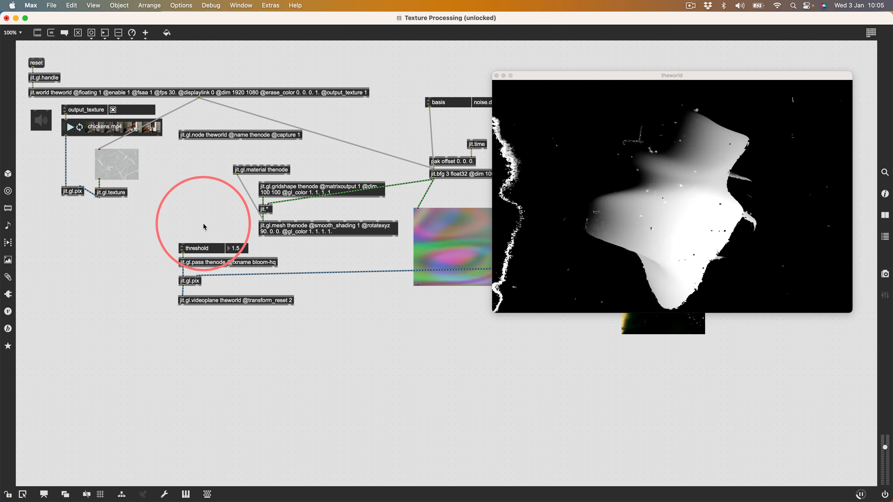
key(super+e)
drag(240, 251, 240, 278)
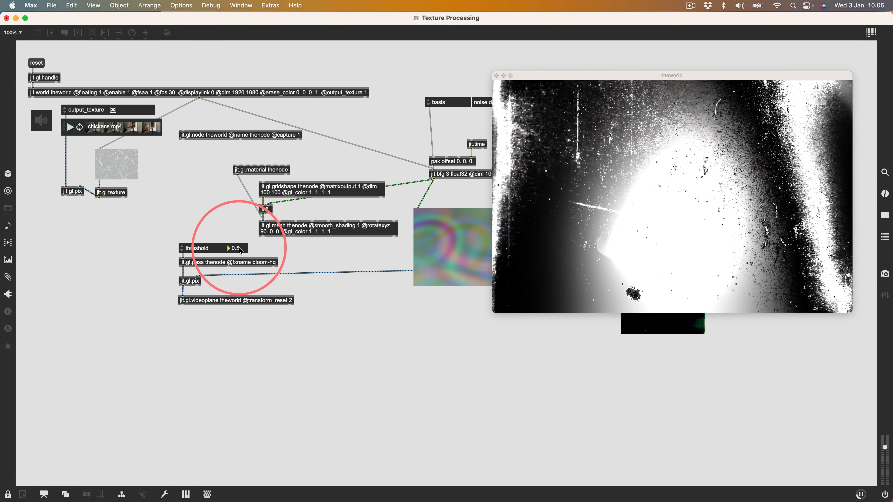
Shift jit.gl.node slightly, tighten the spacing around the bloom pass, and adjust its threshold to 0.71.
key(super+e)
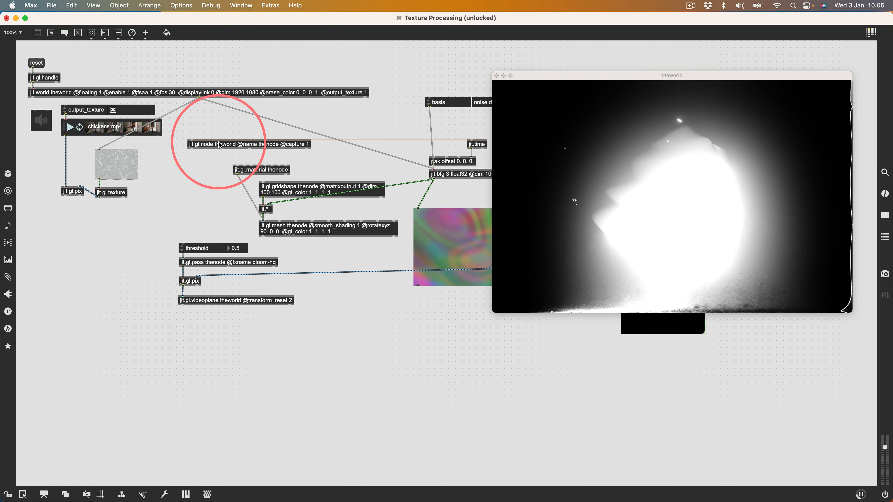
drag(192, 151, 191, 178)
click(217, 260)
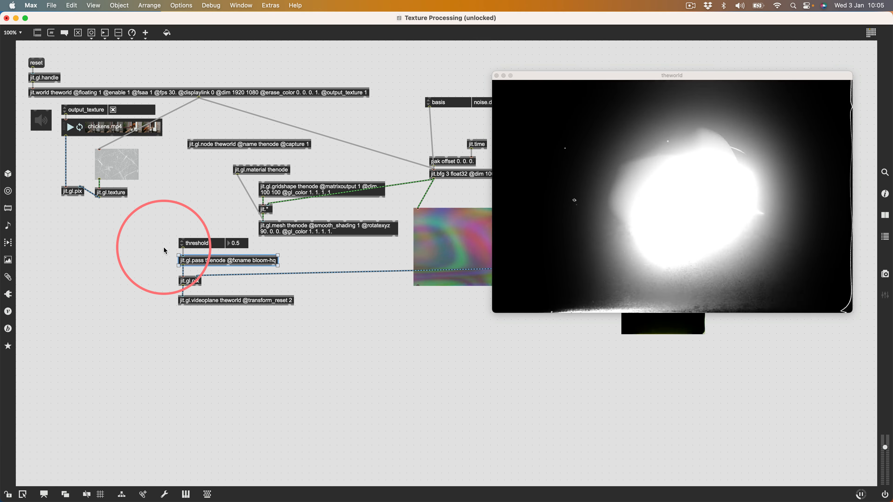
key(super+e)
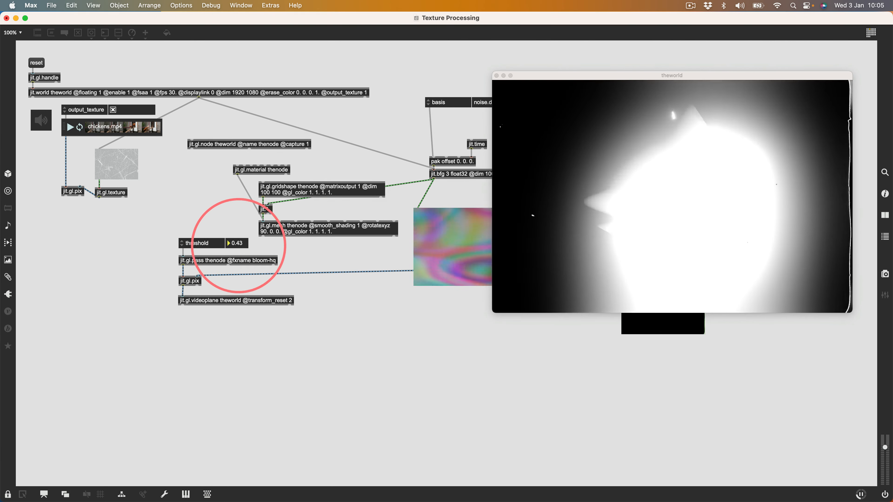
drag(236, 265, 236, 263)
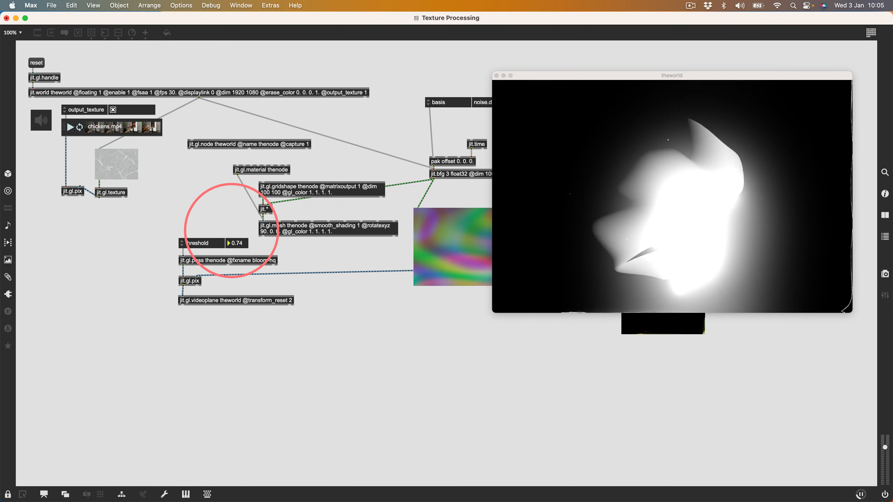
drag(230, 232, 230, 231)
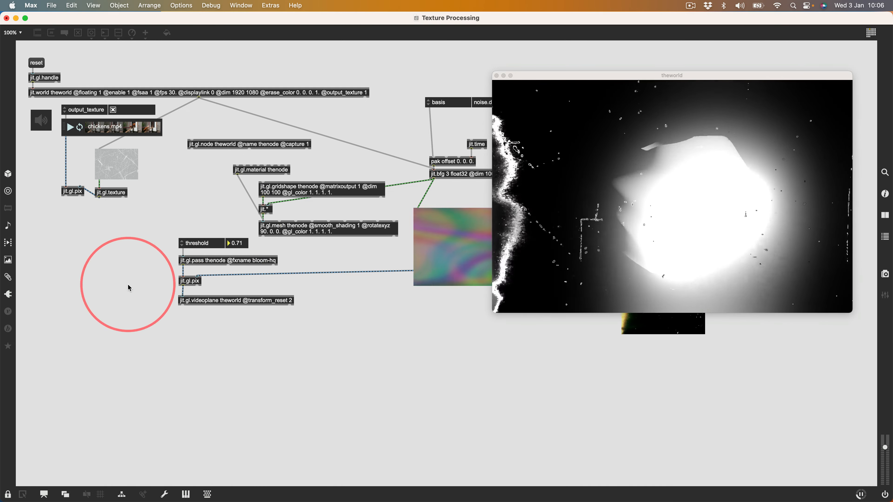
super+click(128, 285)
key(Right)
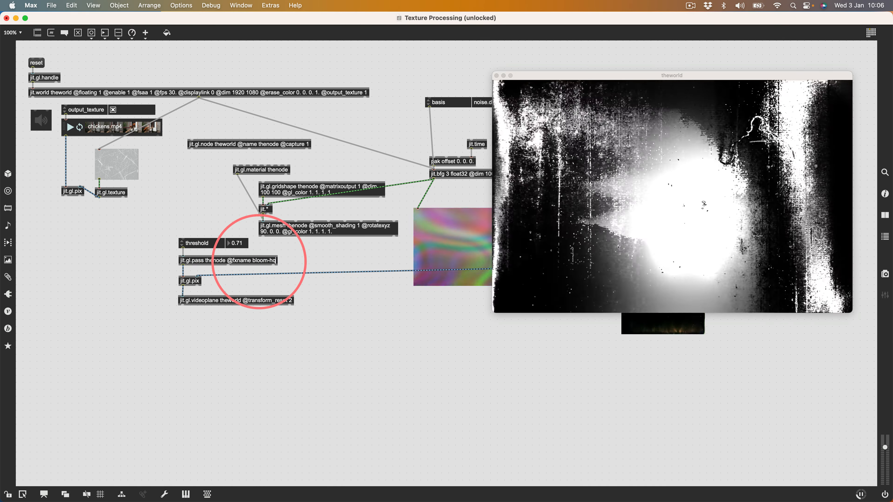
text(@th)
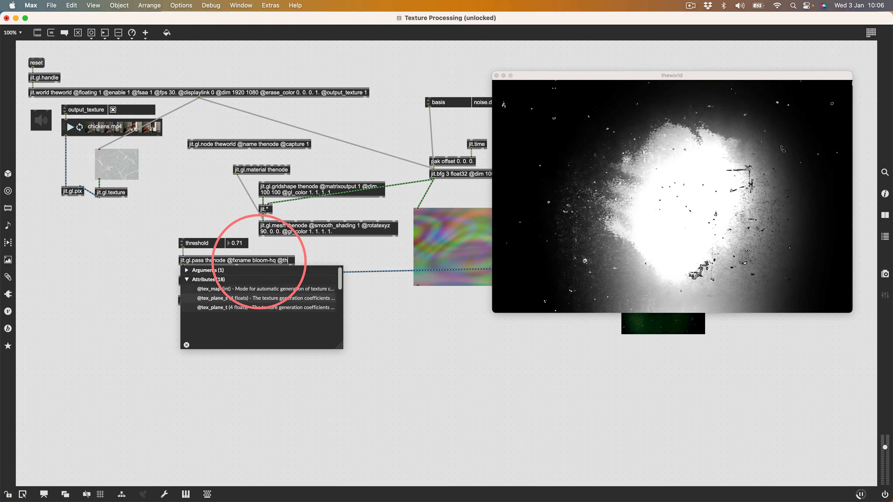
text(rethr)
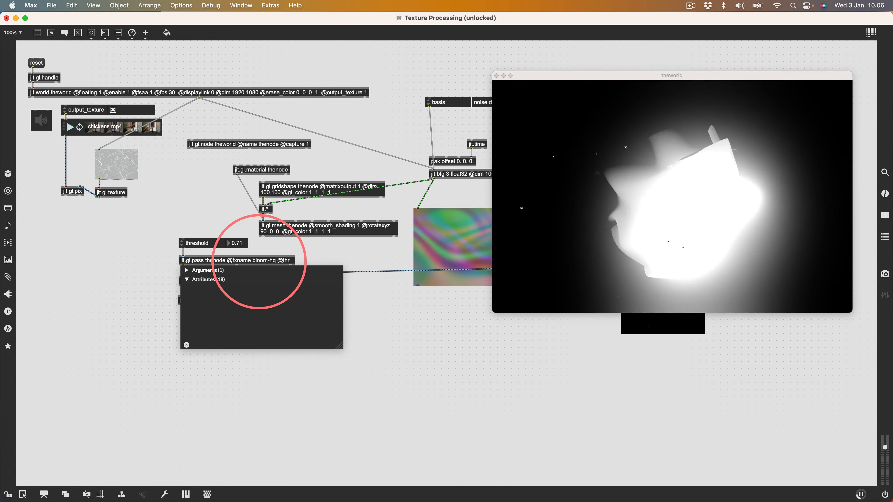
text(eshold 0)
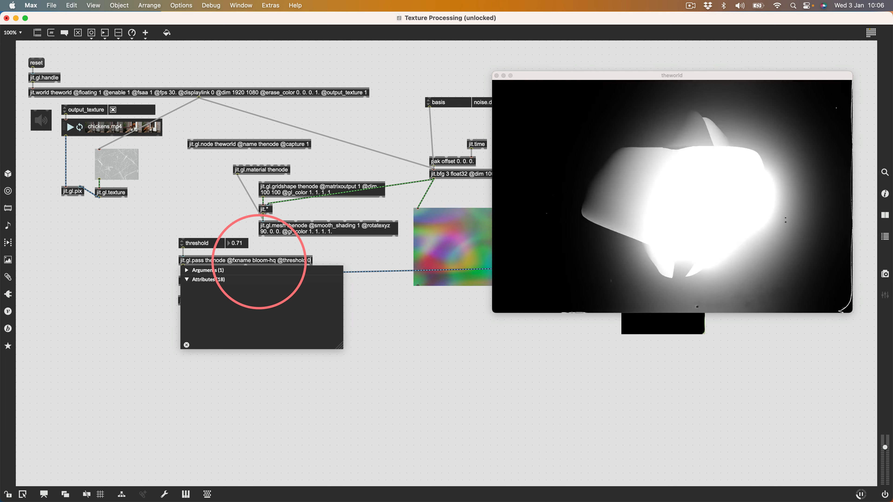
text(.75)
key(Return)
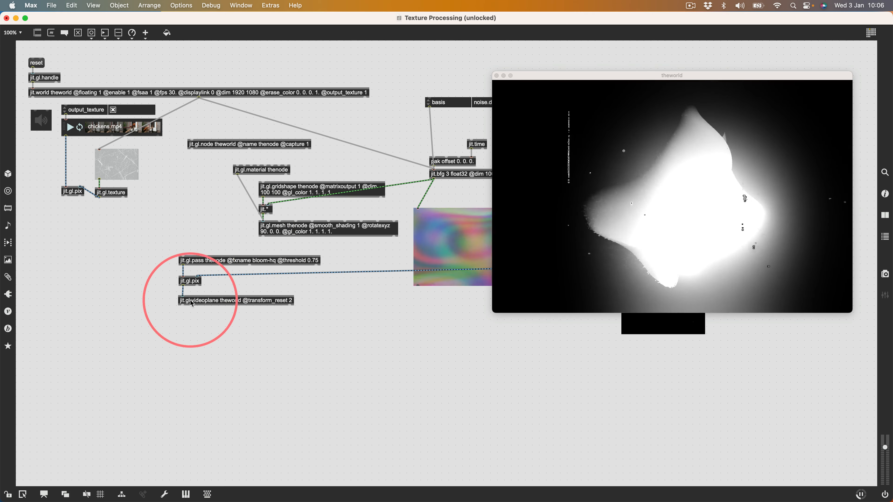
Move the bloom chain and the render window down, and create a switch 2 object above jit.gl.pass.
drag(302, 311, 182, 347)
drag(533, 75, 541, 222)
click(154, 279)
key(n)
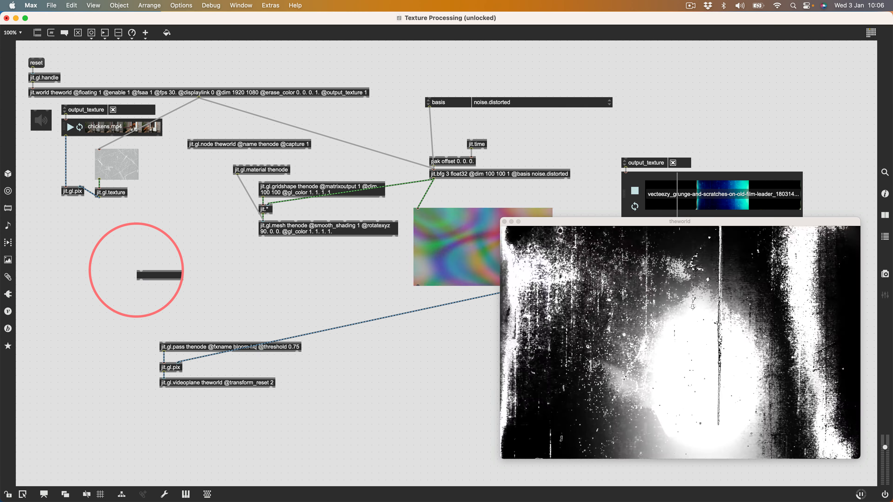
text(switch 2)
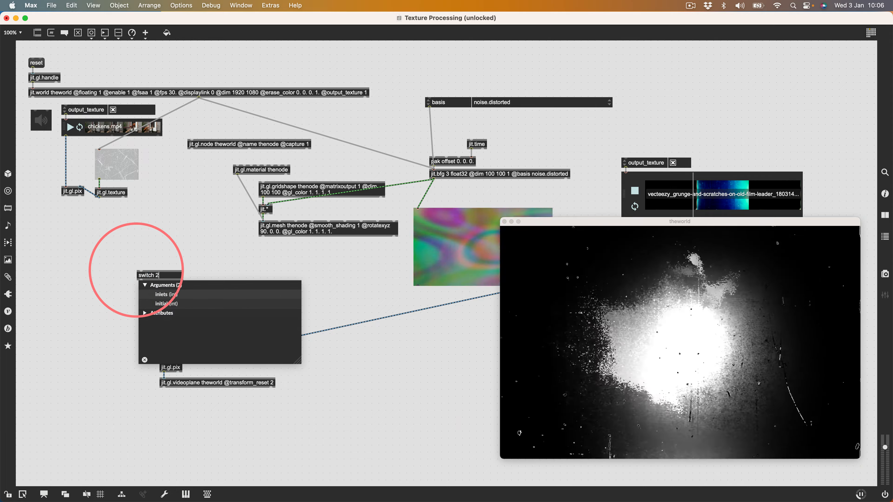
click(183, 271)
drag(145, 276, 171, 304)
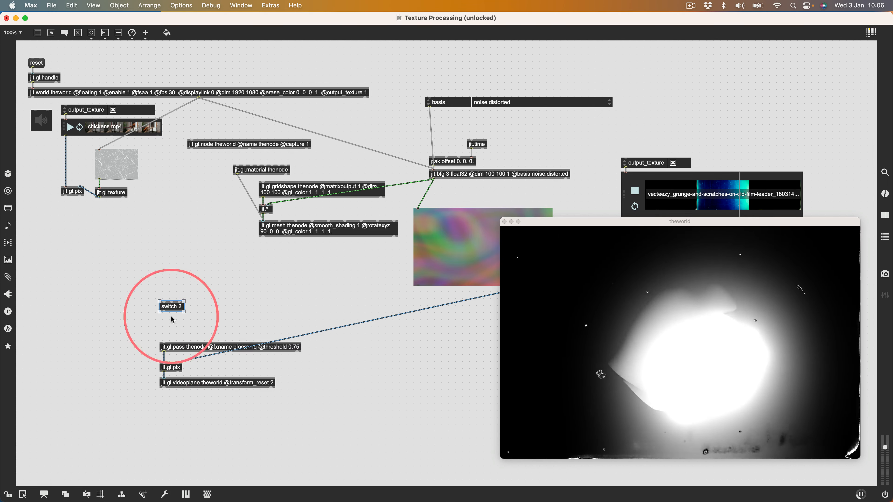
Insert switch 2 between jit.gl.pass and the lower jit.gl.pix, connecting the pass to the switch's last inlet.
drag(165, 347, 163, 235)
drag(171, 306, 83, 304)
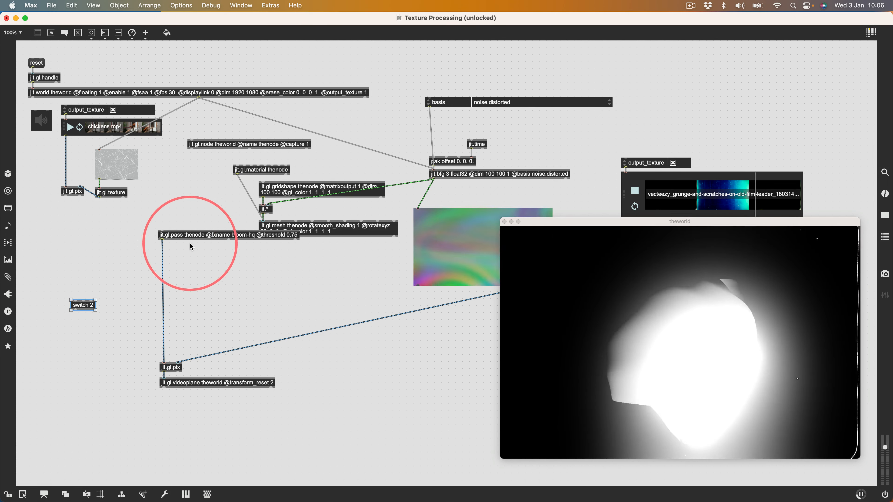
drag(189, 235, 196, 264)
click(168, 299)
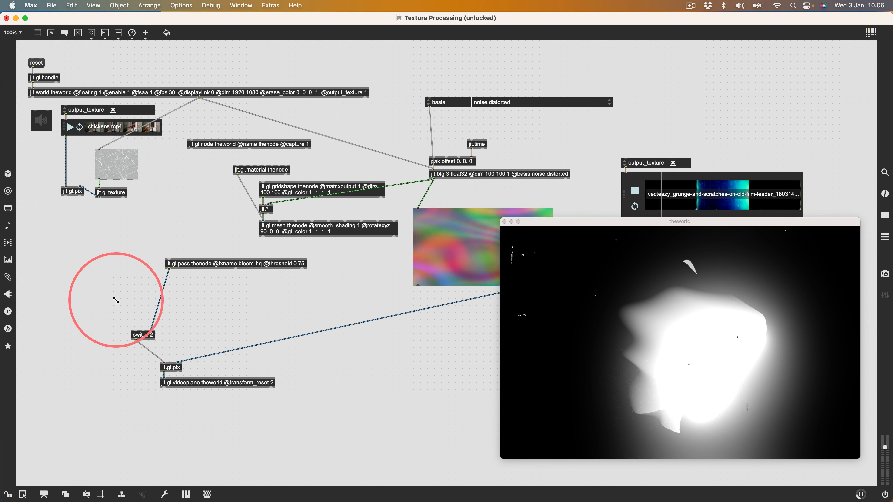
Add a toggle and a + 1 object to control switch 2, and connect the upper jit.gl.pix to the switch's middle inlet.
text(+ 1)
key(Return)
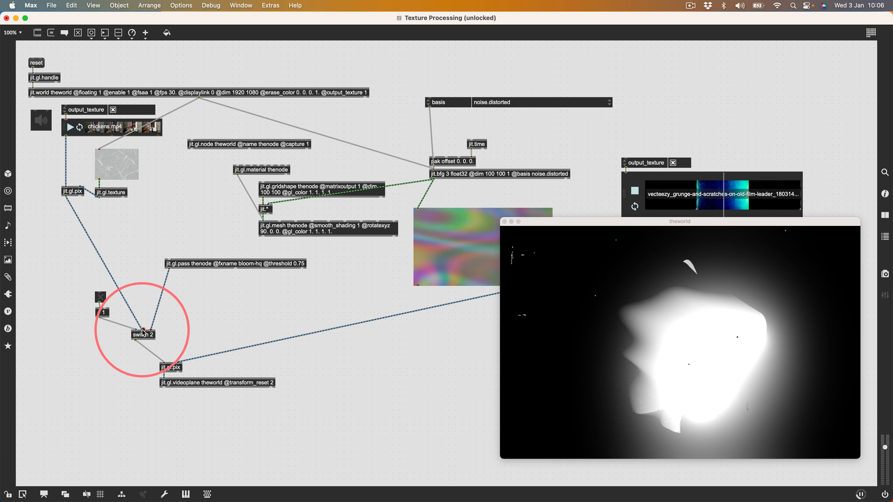
Play chickens.mp4 with the patch locked, and use the toggle to switch from the video to the bloom pass.
click(97, 299)
click(99, 298)
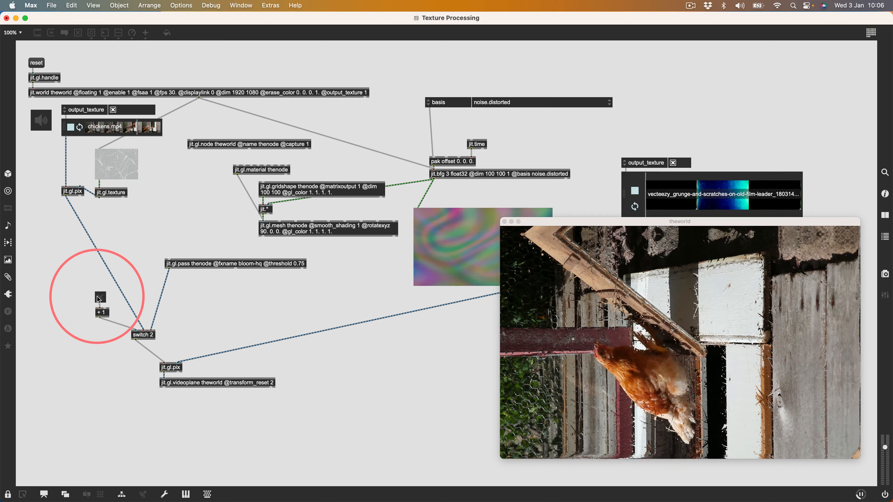
click(100, 298)
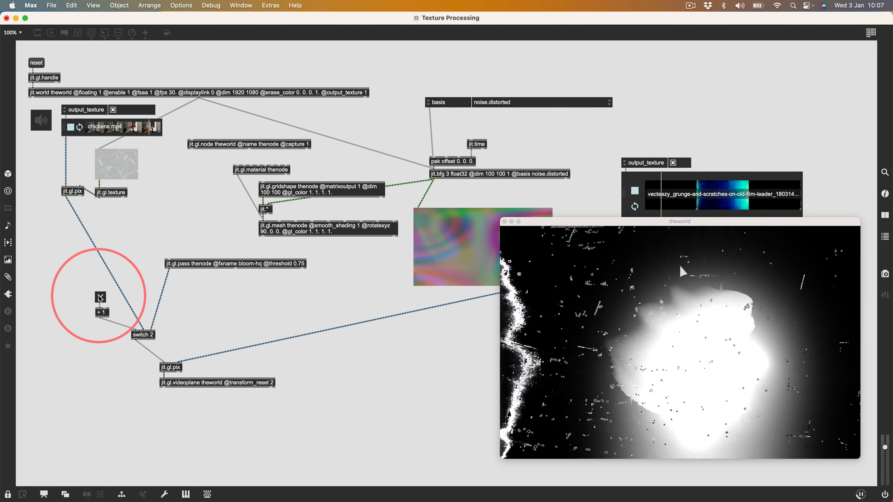
Try patching jit.gl.pass directly into the lower jit.gl.pix instead of the switch, and restore the switch connection.
key(super+e)
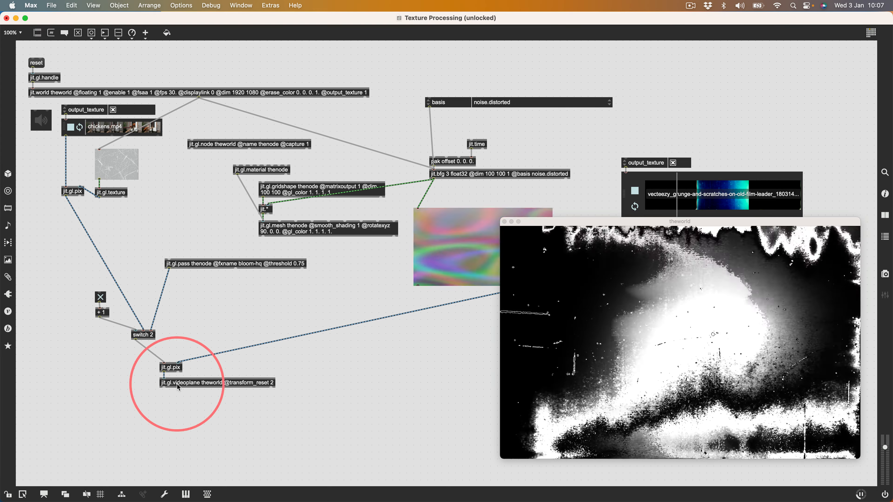
drag(176, 383, 177, 394)
click(151, 352)
key(BackSpace)
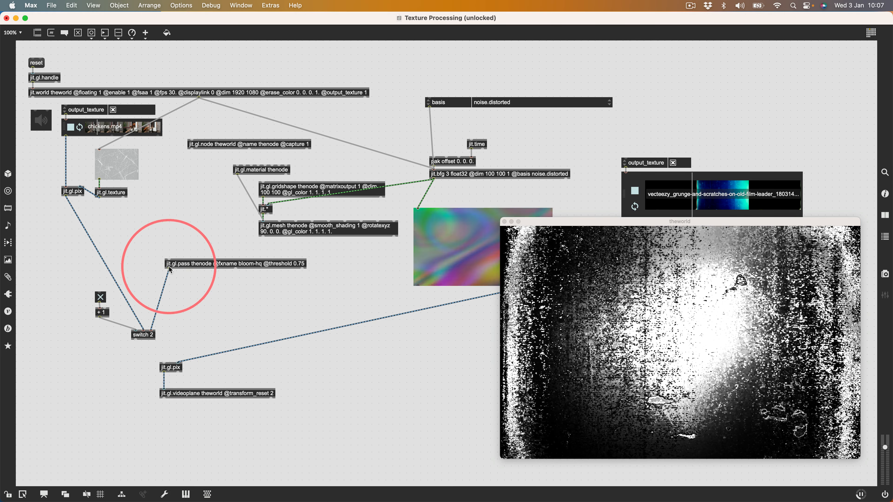
drag(170, 268, 166, 364)
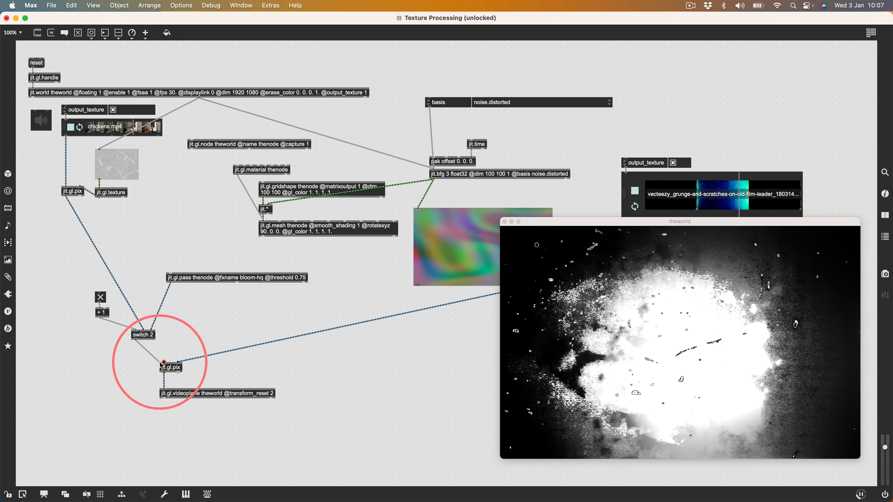
Lock the patch and toggle switch 2 repeatedly to compare the chickens video with the bloom pass.
key(super+e)
click(101, 297)
click(100, 297)
click(101, 297)
click(100, 297)
click(100, 297)
click(101, 297)
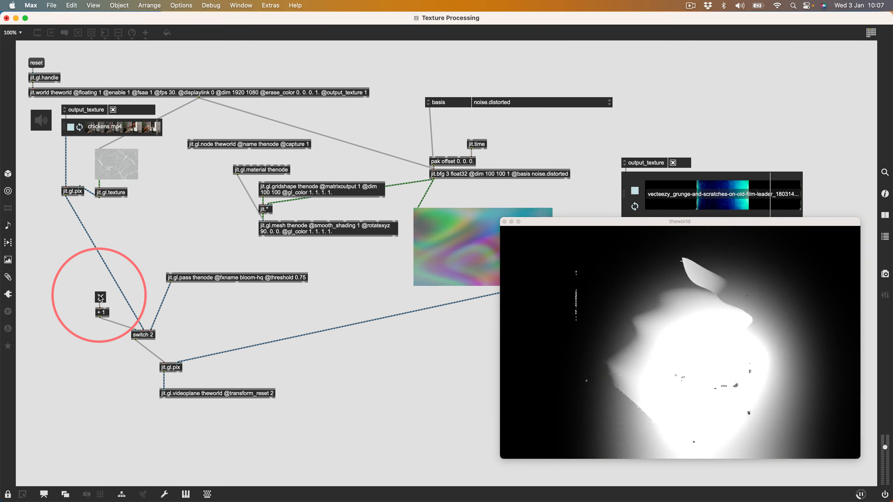
click(100, 298)
click(101, 298)
Tidy the switch 2 chain, aligning jit.gl.pass, jit.gl.pix and jit.gl.videoplane with it, and enlarge the toggle above + 1.
key(super+e)
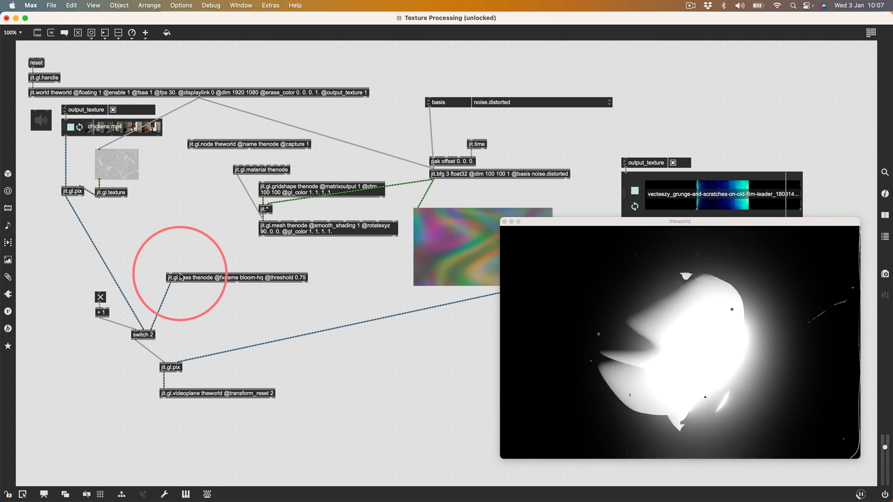
drag(181, 277, 161, 315)
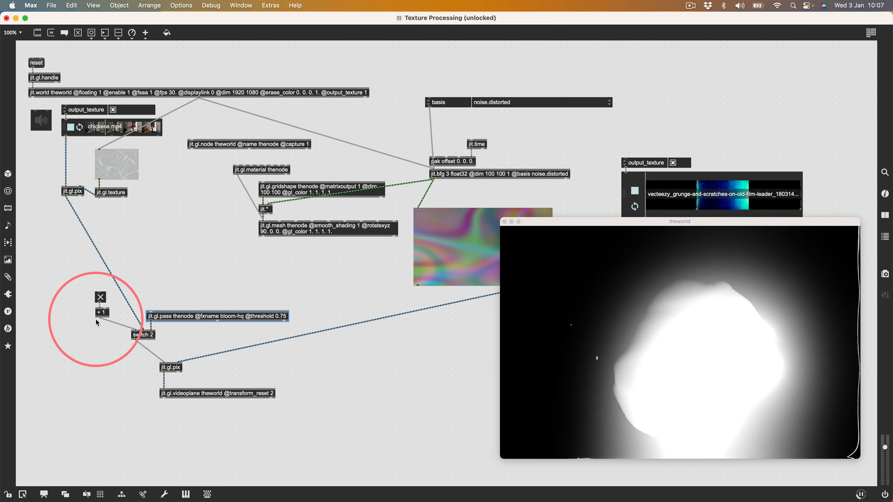
click(34, 270)
drag(45, 272, 86, 233)
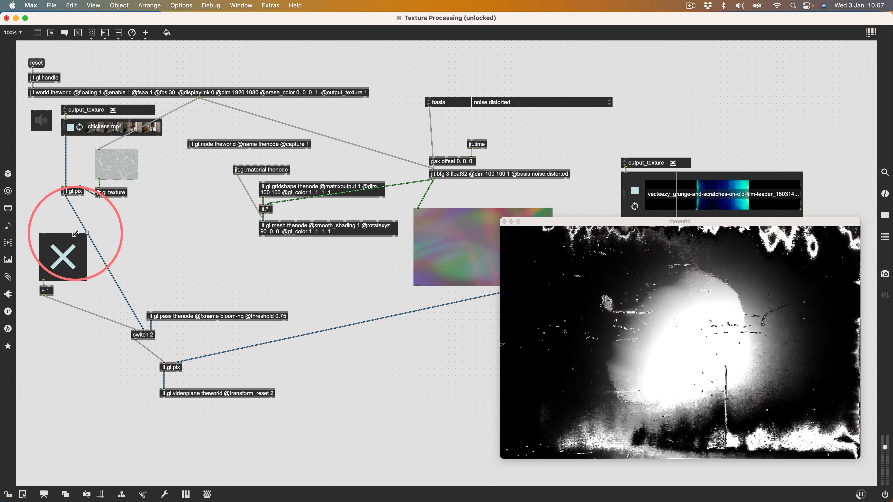
drag(171, 367, 148, 368)
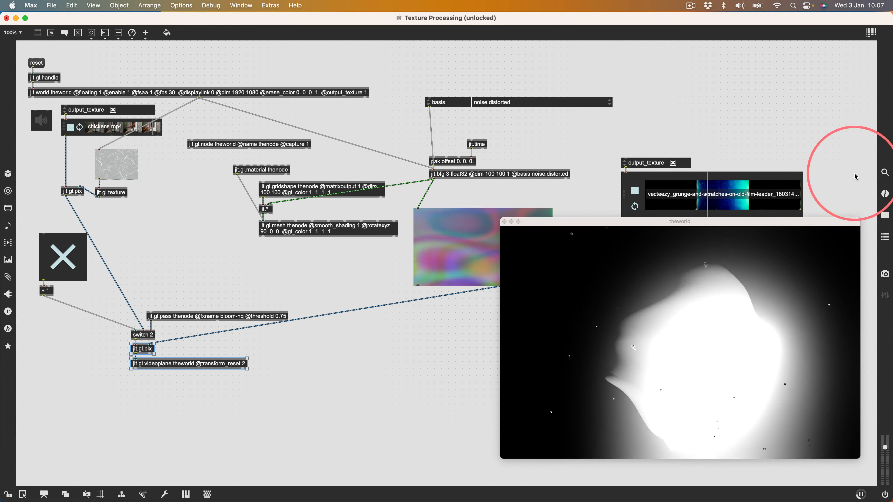
Shrink the render window and place it below the noise preview, and save the locked patch.
drag(858, 219, 732, 286)
drag(588, 288, 441, 304)
key(super+e)
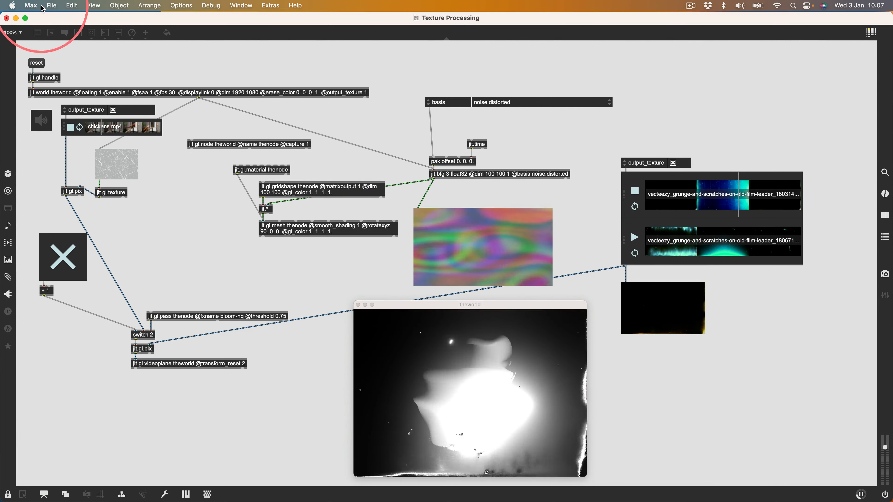
click(52, 5)
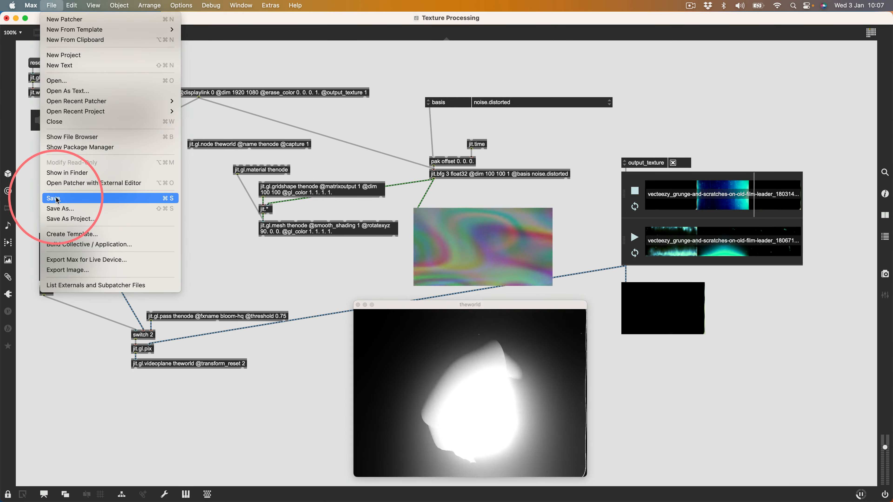
click(54, 198)
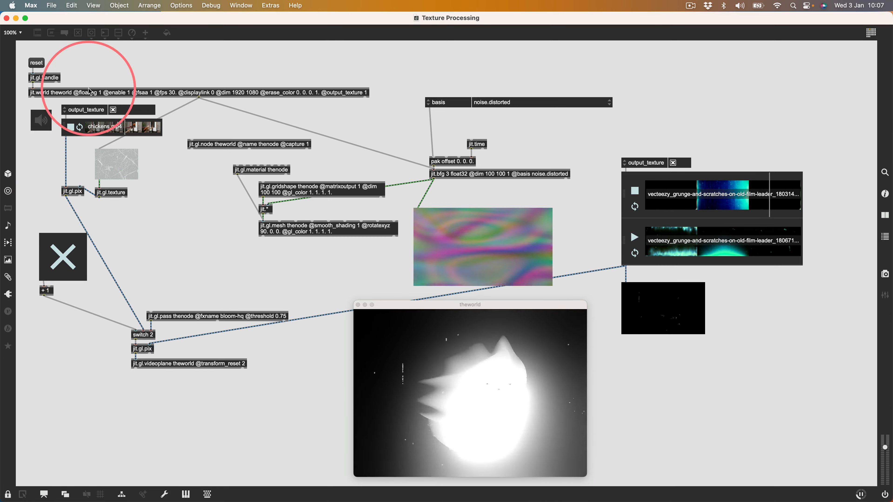
Bring up the Texture Processing project window, consolidate the project, and move the render window off the patch's upper objects.
mouse_move(2, 2)
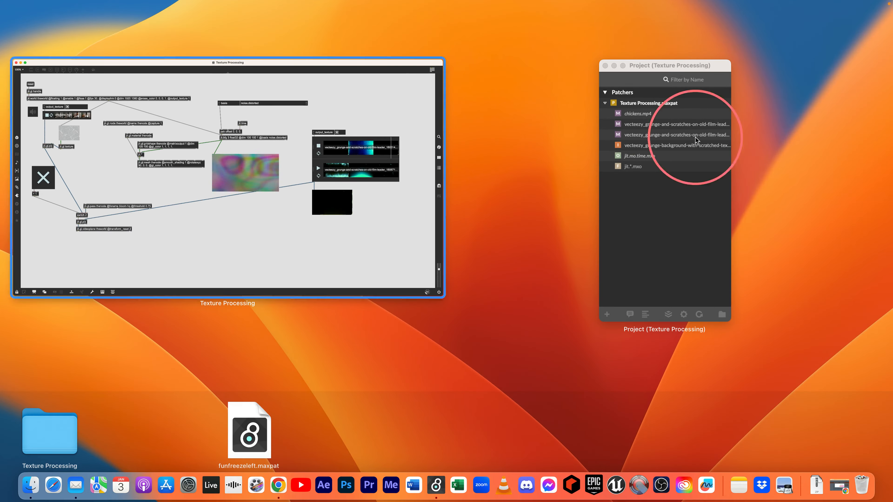
click(688, 184)
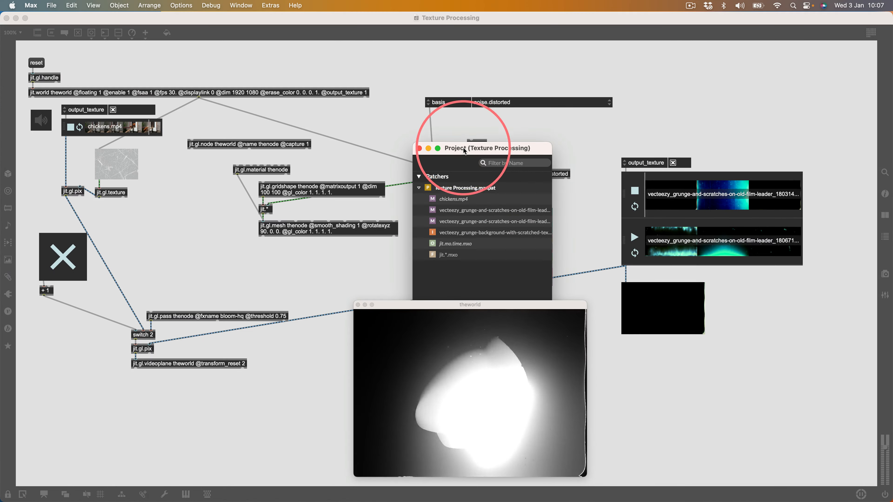
drag(463, 147, 191, 77)
click(214, 346)
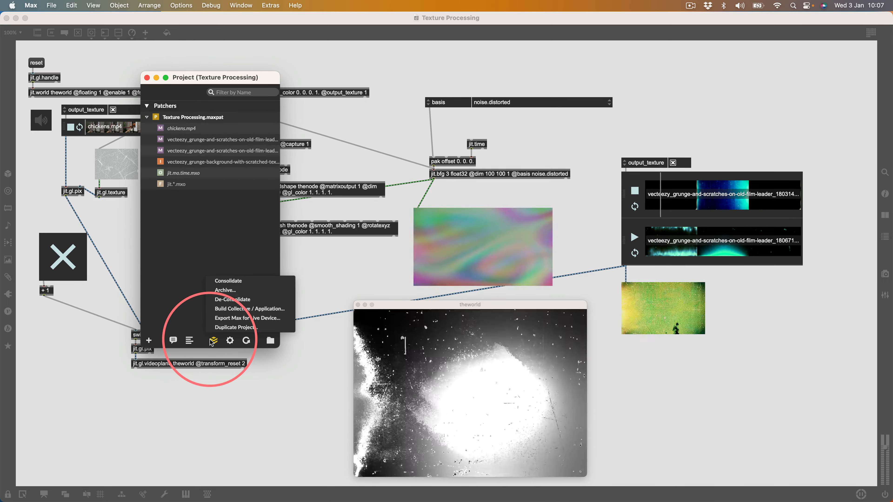
click(231, 282)
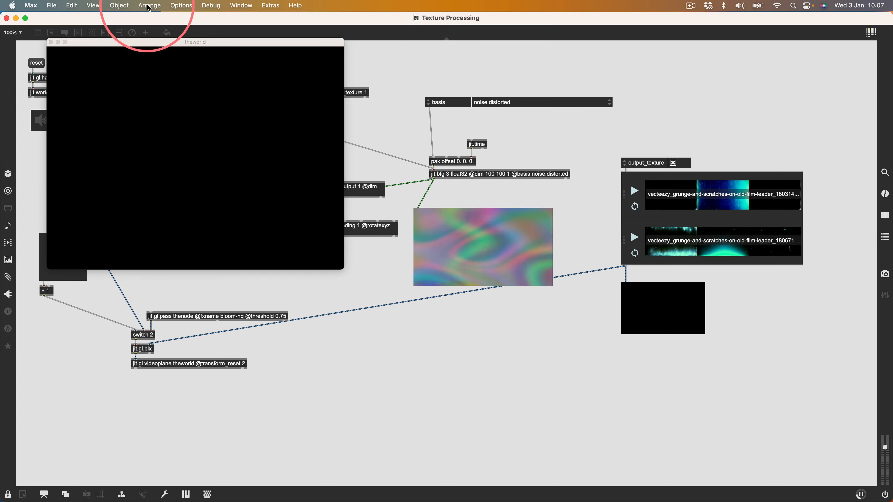
drag(168, 40, 431, 242)
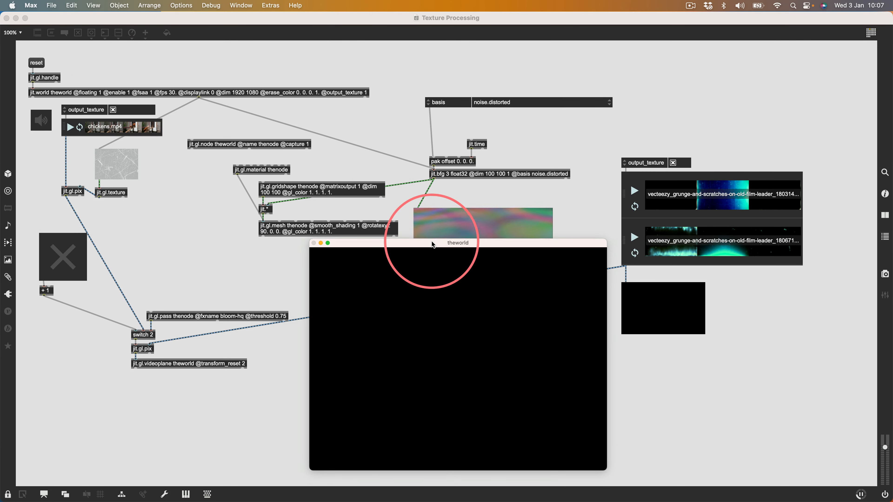